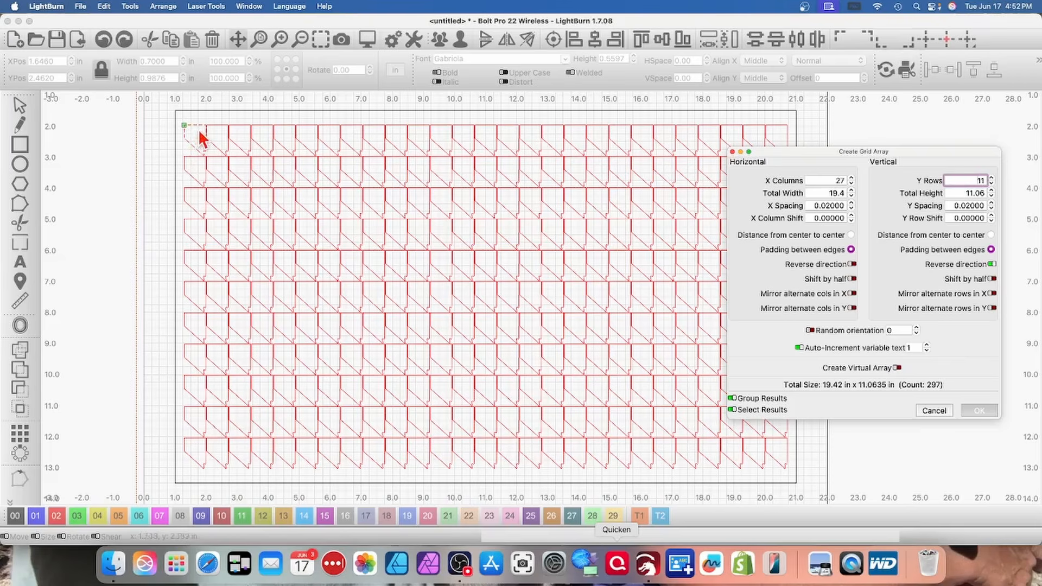
left_click(210, 111)
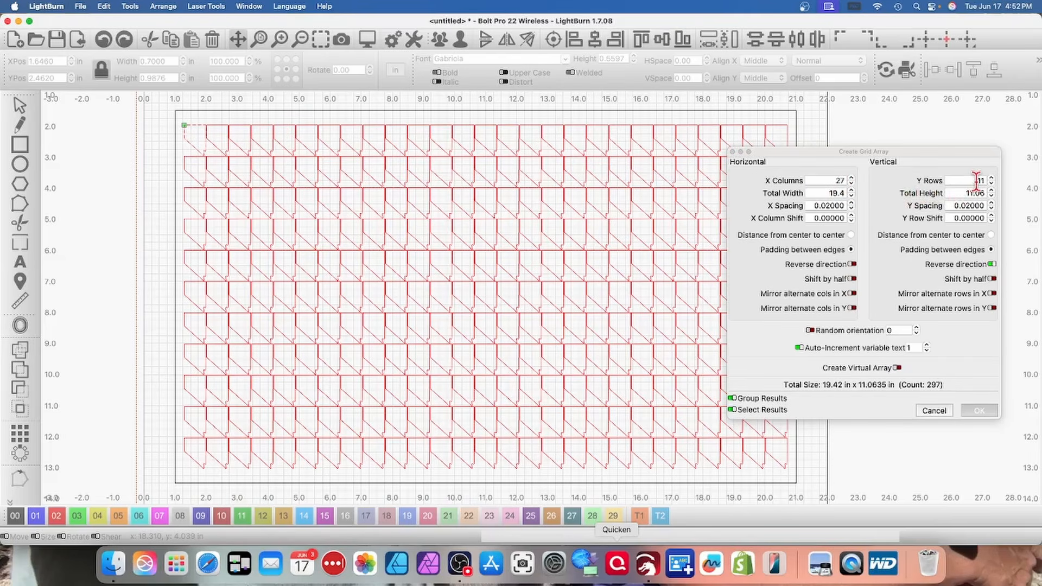
left_click_drag(919, 157, 939, 148)
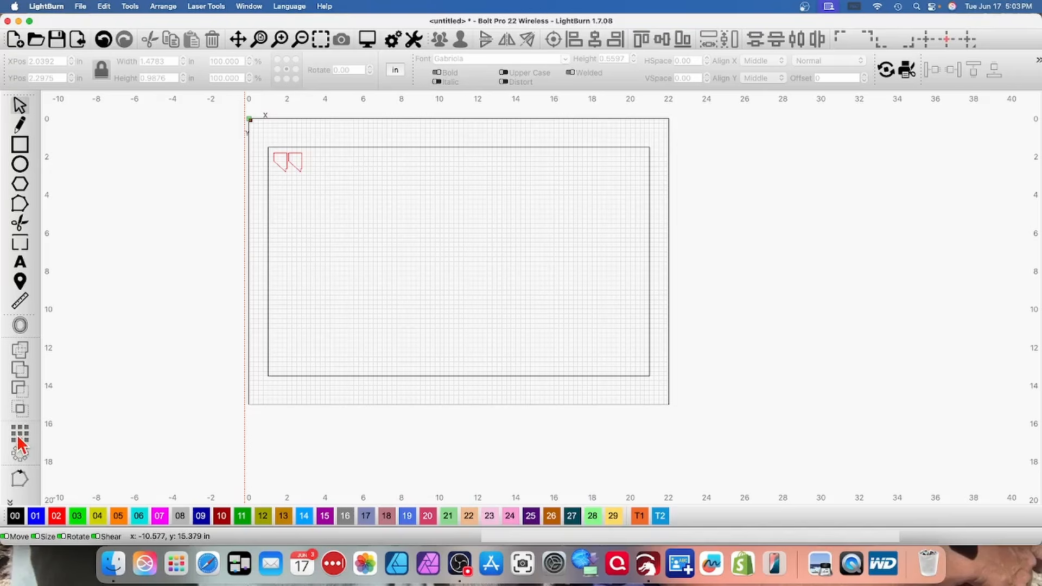
- Select the two red shapes together and start a grid array from them with Create Virtual Array turned on
scroll(288, 174, "up", 5)
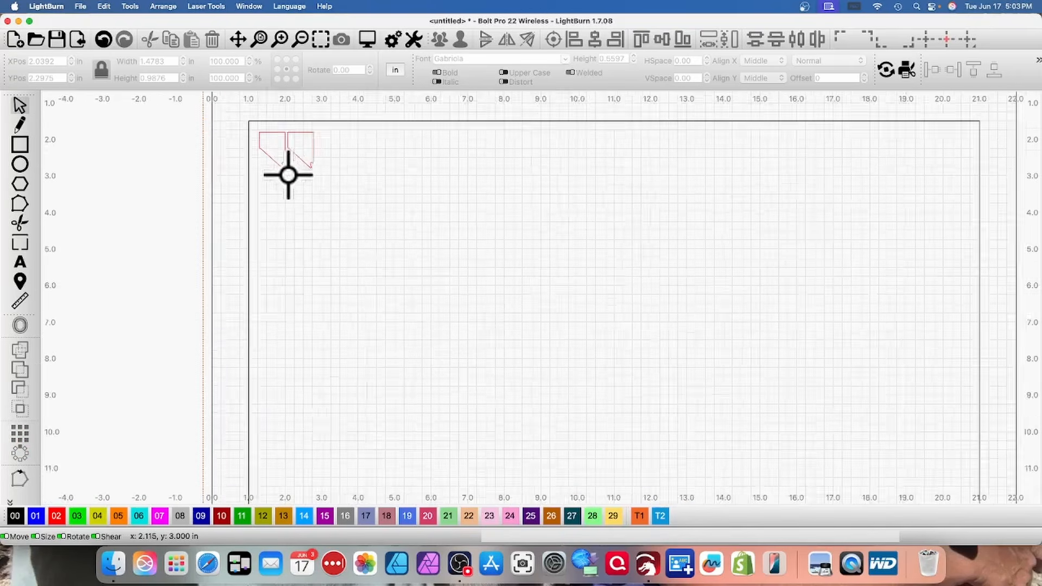
scroll(289, 174, "up", 2)
left_click_drag(284, 181, 236, 212)
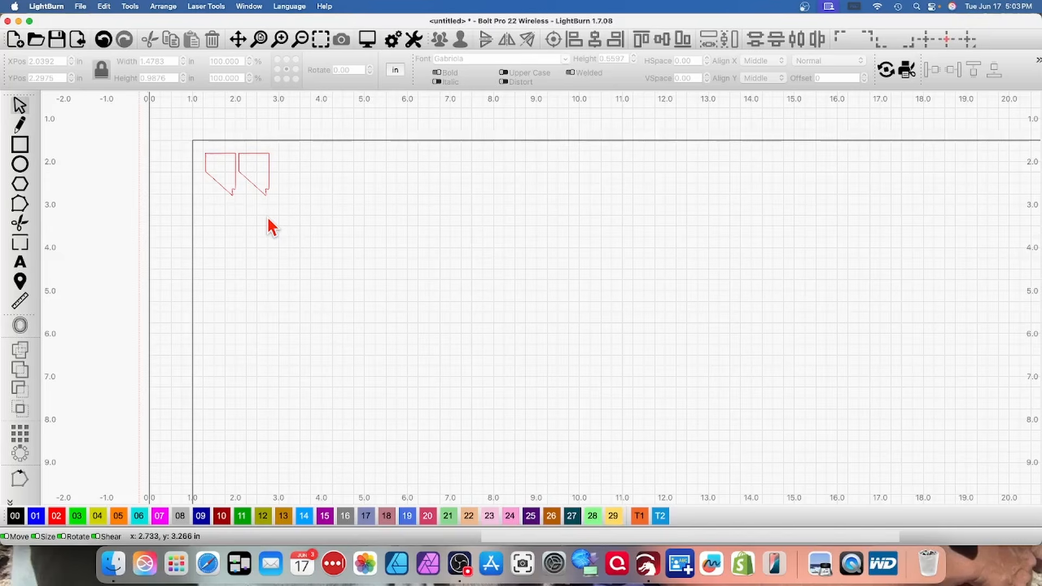
left_click_drag(305, 166, 221, 213)
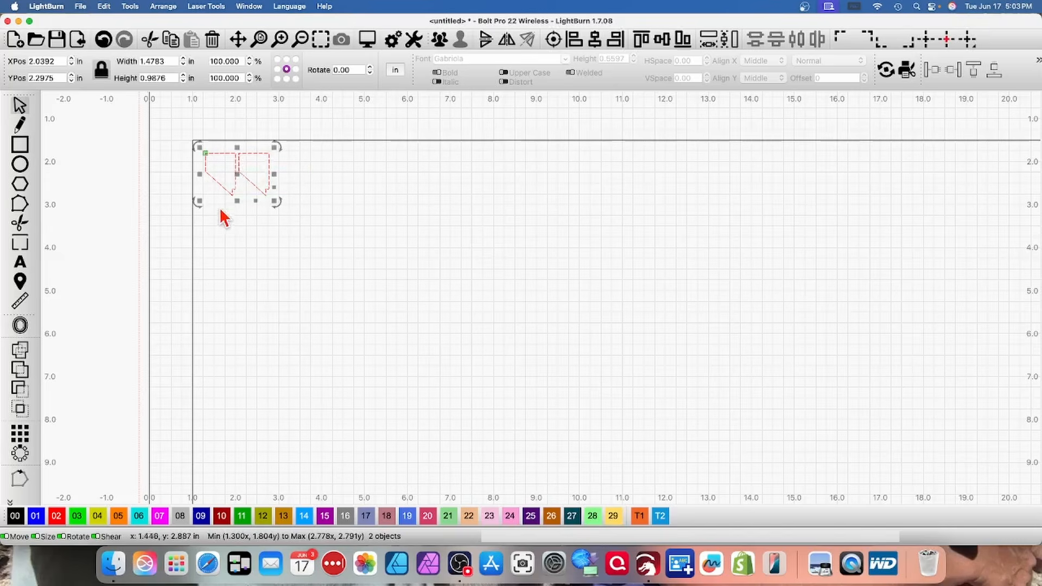
scroll(298, 332, "down", 4)
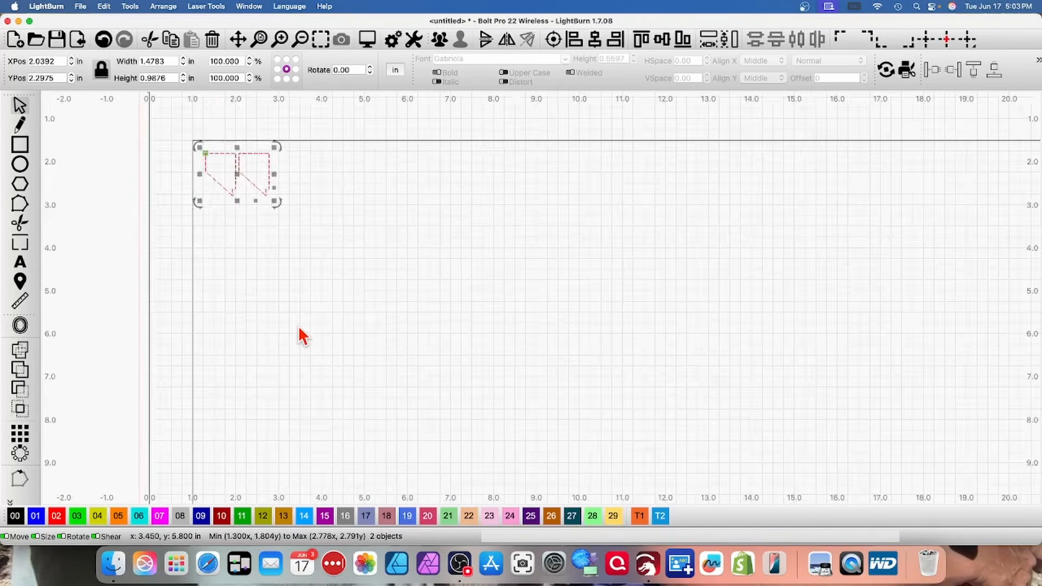
left_click_drag(297, 333, 158, 244)
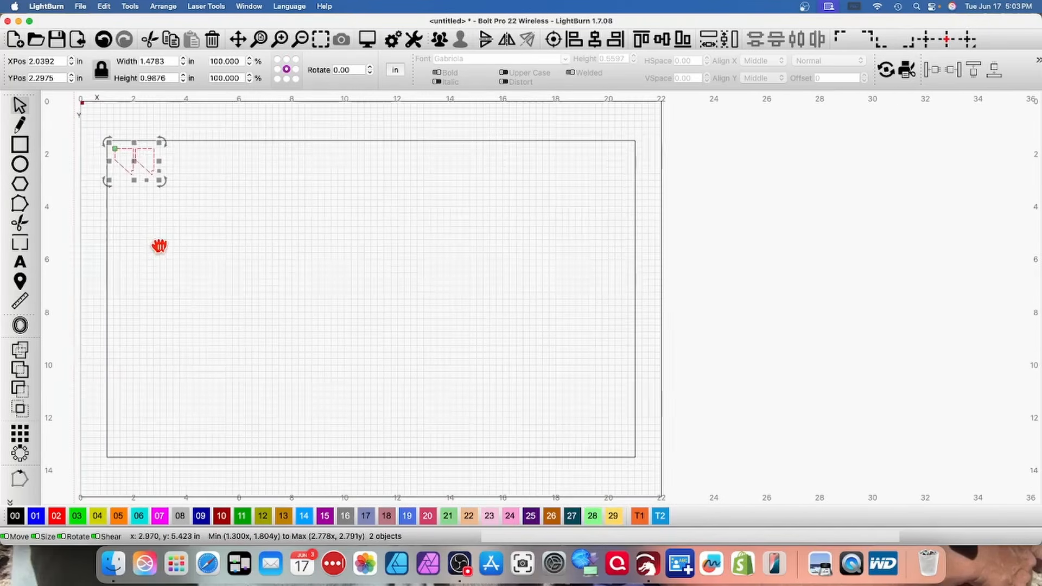
left_click(21, 438)
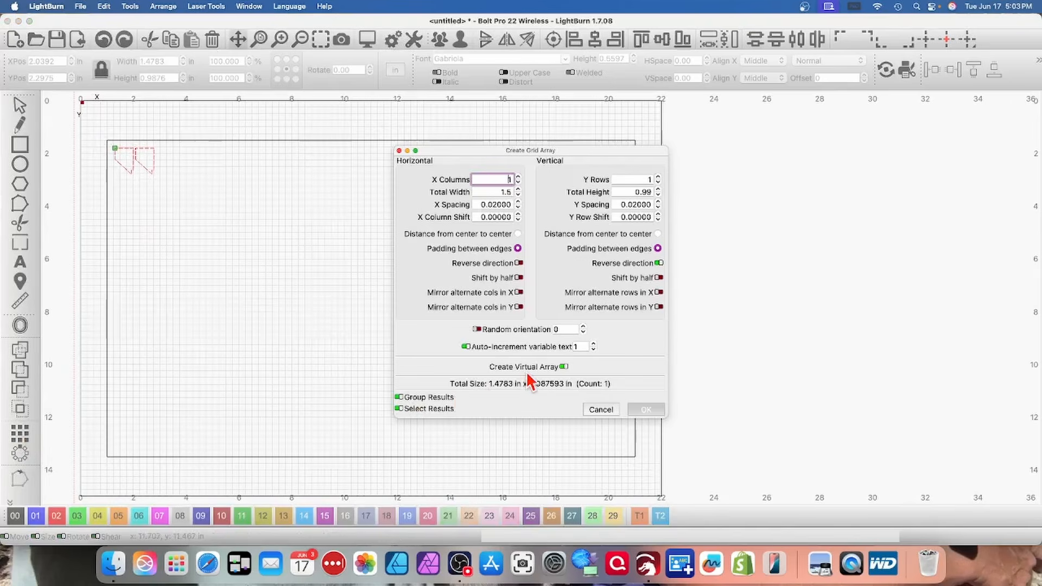
left_click(564, 367)
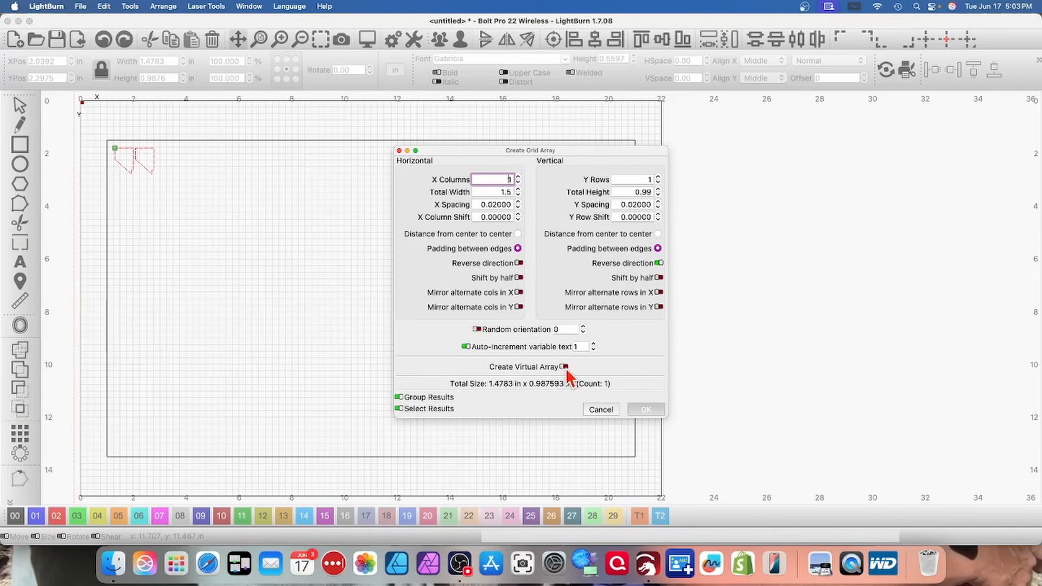
left_click(564, 367)
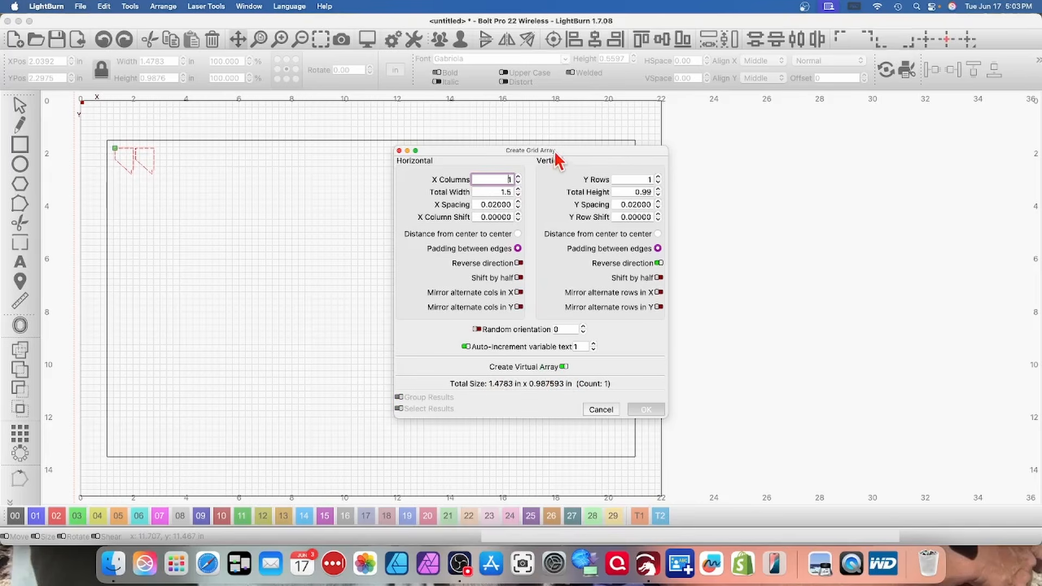
left_click_drag(556, 152, 834, 147)
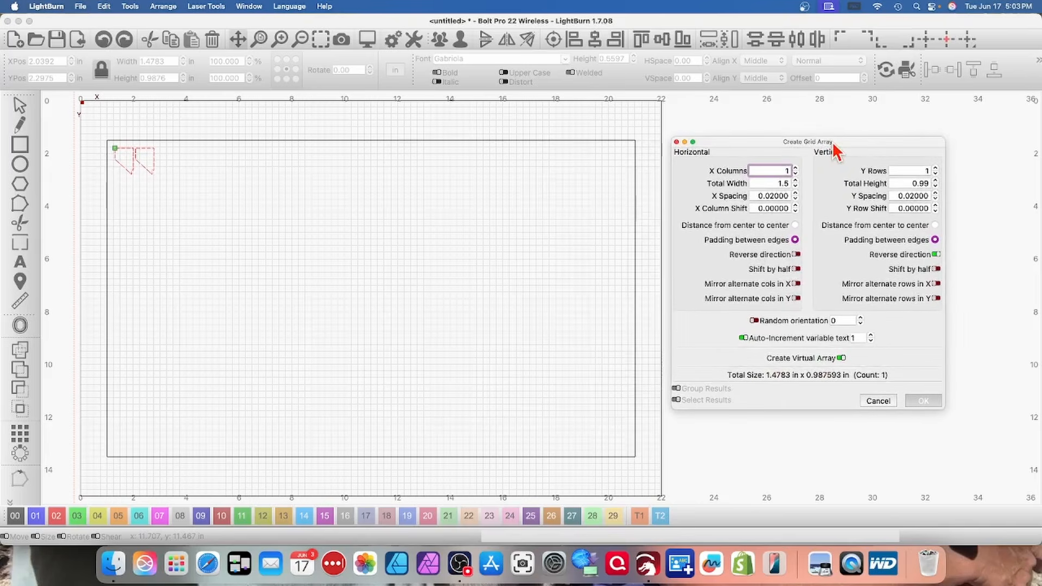
- Set the grid array's X Columns to 13
left_click(795, 168)
left_click(795, 168)
left_click(795, 167)
left_click(795, 168)
left_click(795, 168)
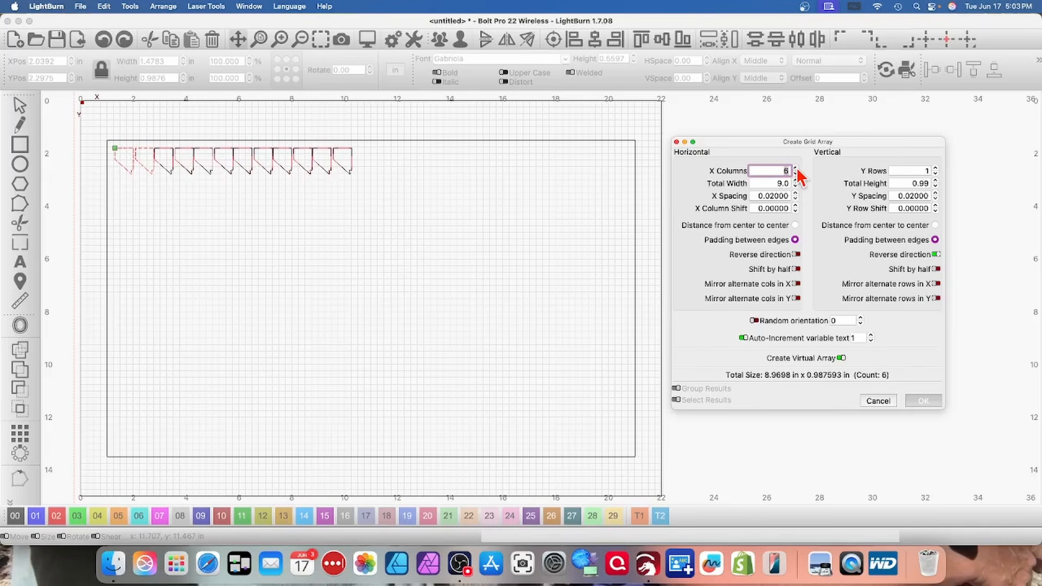
left_click(795, 167)
left_click(795, 167)
left_click(795, 168)
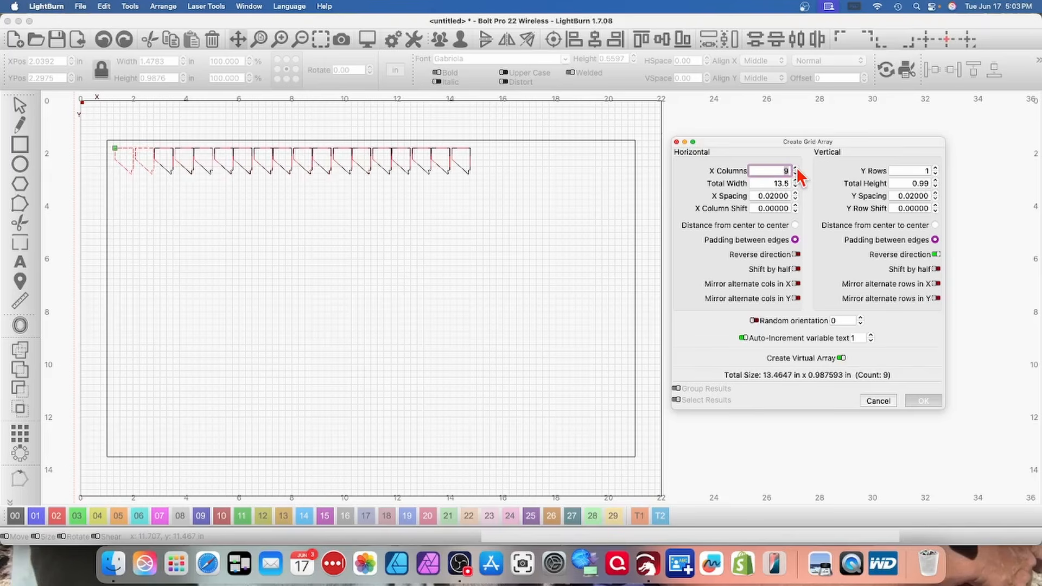
left_click(795, 168)
left_click(795, 167)
left_click(795, 168)
left_click(795, 168)
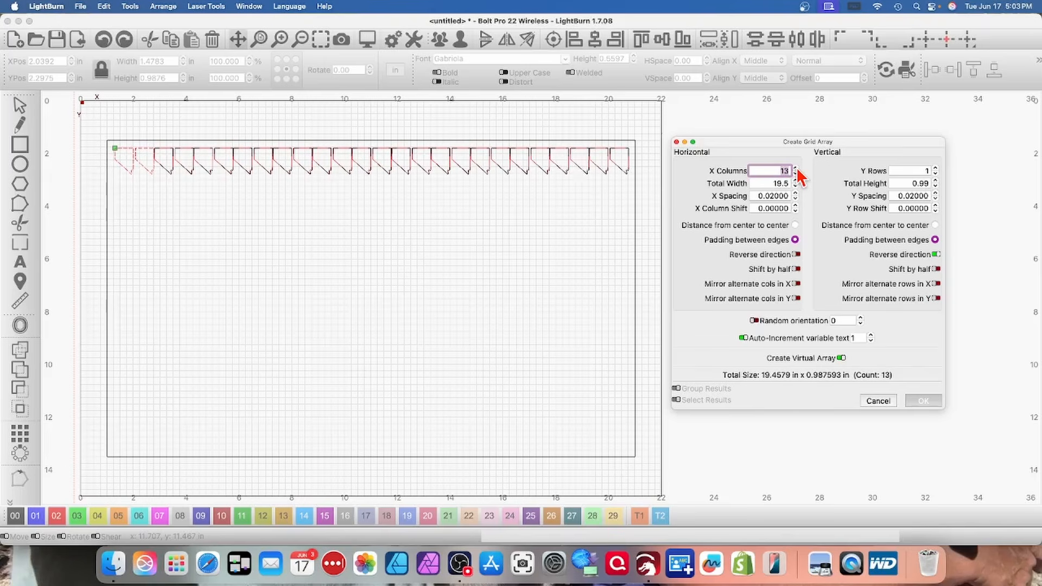
- Set the grid array's Y Rows to 11 and create the virtual array
left_click(935, 168)
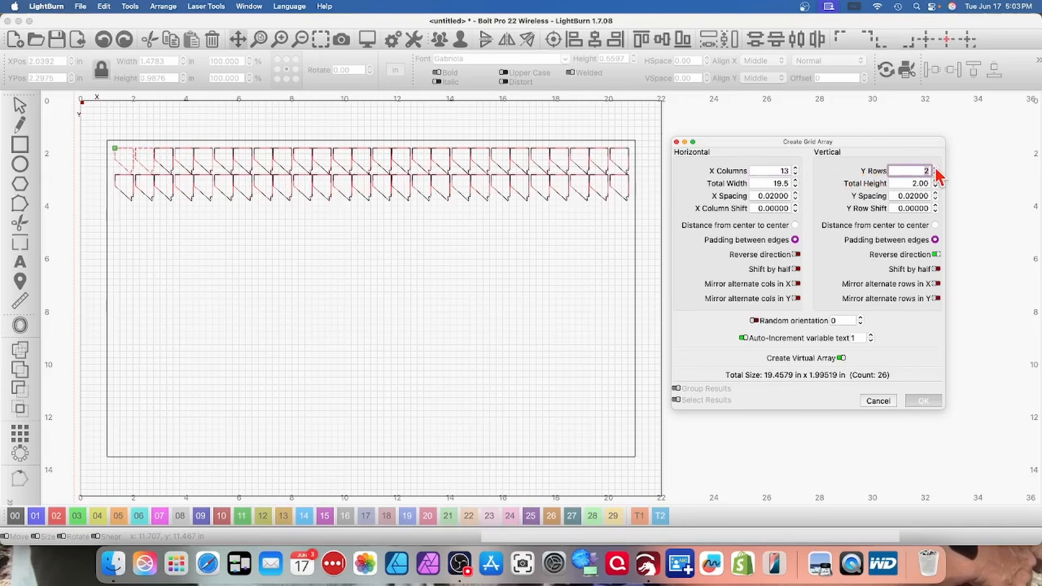
left_click(935, 167)
left_click(935, 167)
left_click(935, 168)
left_click(934, 167)
left_click(934, 167)
left_click(935, 167)
left_click(935, 167)
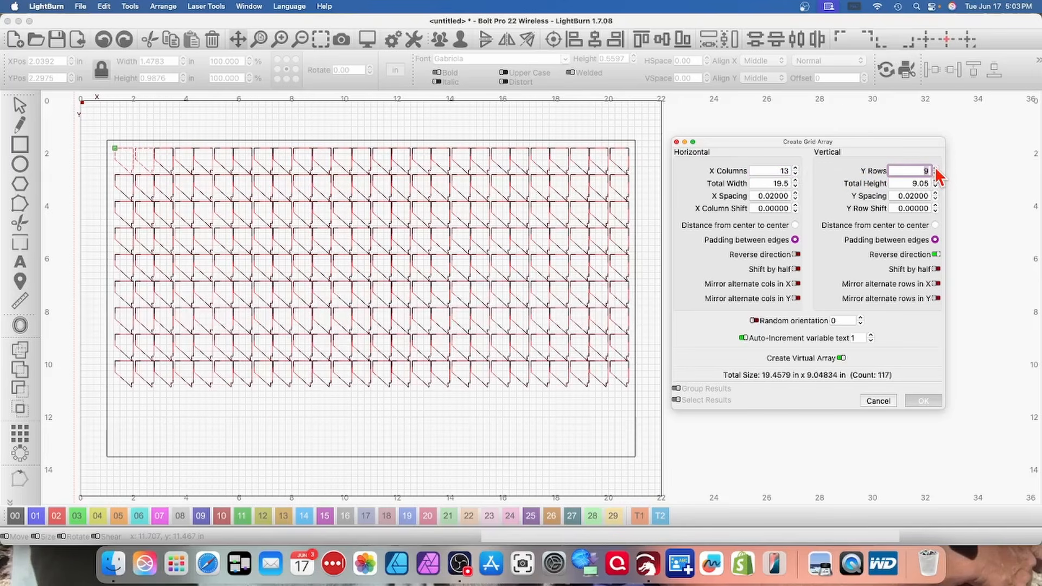
left_click(935, 168)
left_click(935, 168)
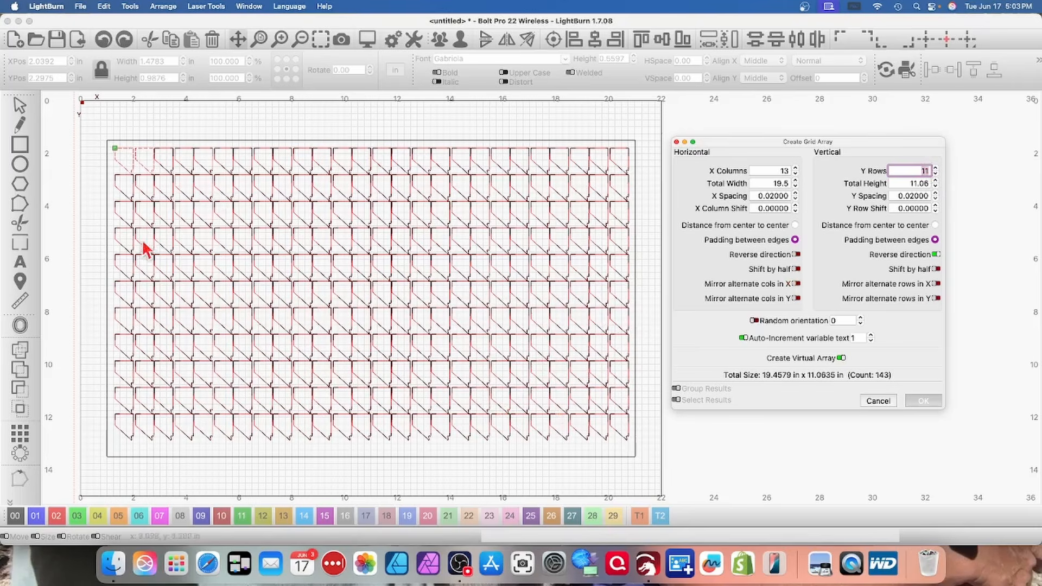
left_click(921, 403)
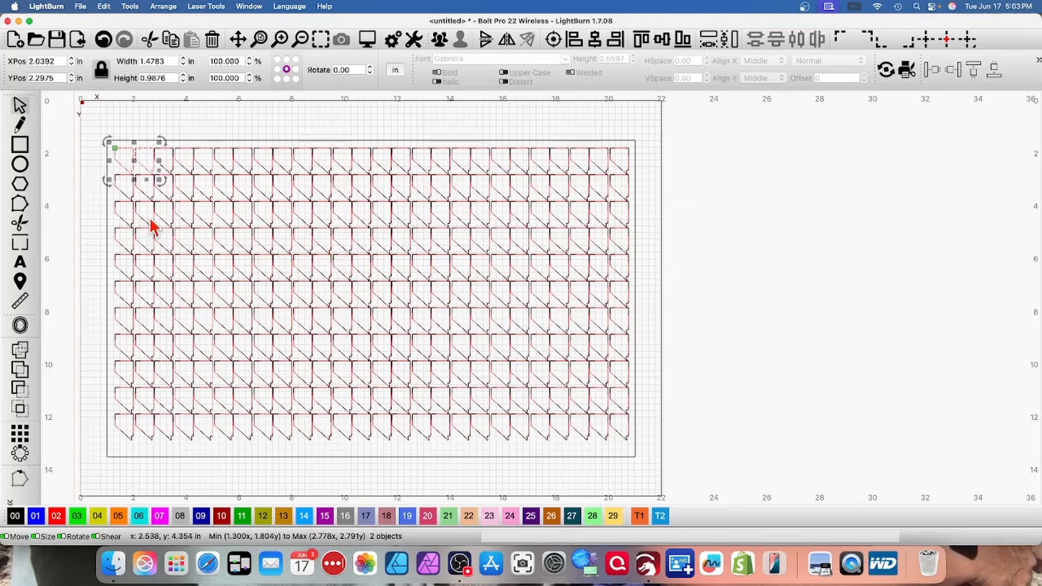
- Select only the second original shape of the array, shift it slightly and rotate it 180 degrees
left_click_drag(153, 225, 256, 218)
scroll(256, 218, "up", 3)
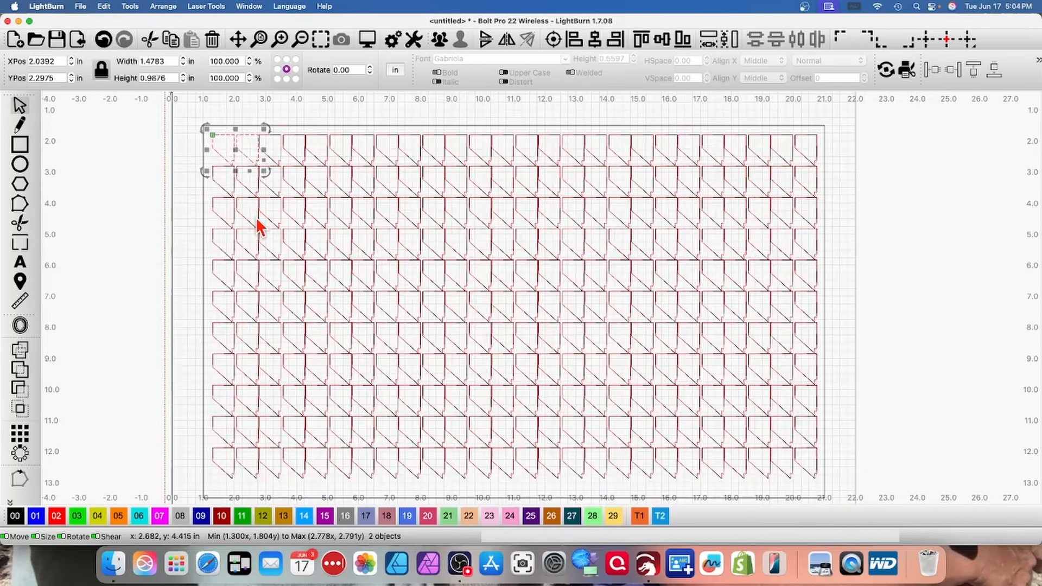
left_click(191, 204)
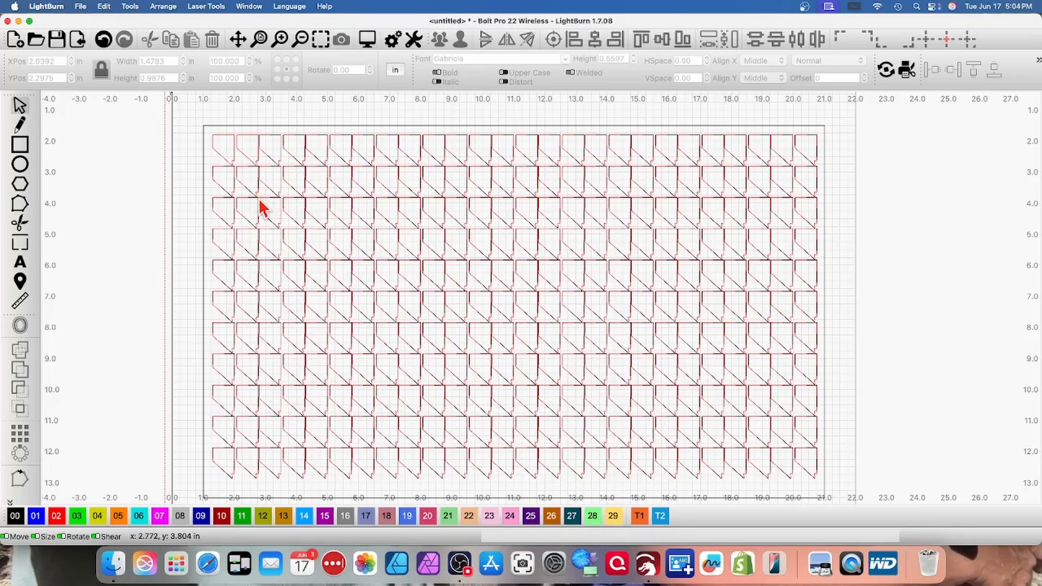
left_click(245, 155)
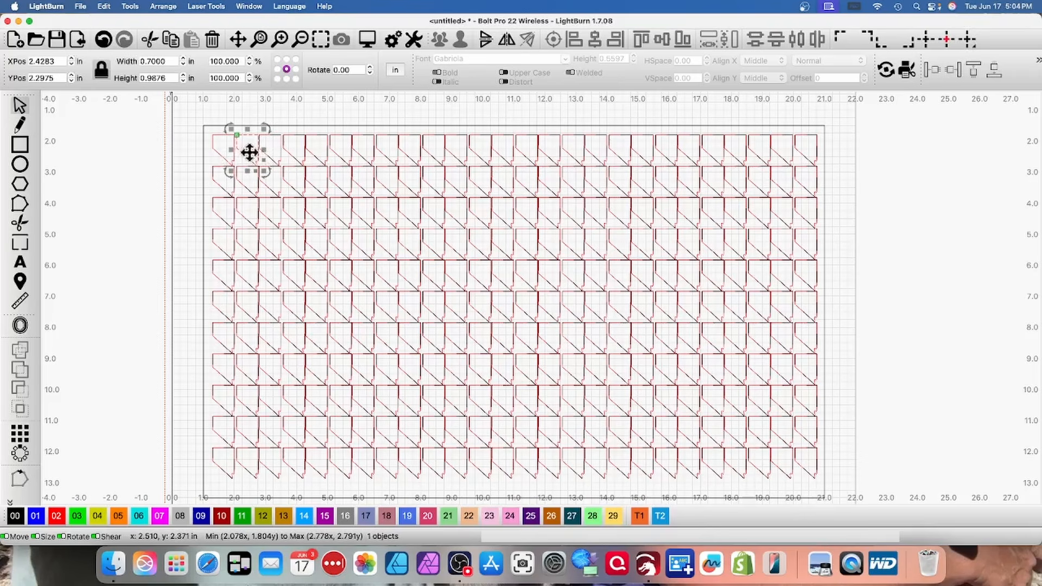
mouse_move(248, 149)
left_mouse_down()
mouse_move(269, 170)
mouse_move(281, 160)
mouse_move(259, 160)
mouse_move(263, 181)
mouse_move(272, 157)
mouse_move(253, 158)
mouse_move(256, 181)
mouse_move(272, 179)
mouse_move(245, 154)
left_mouse_up()
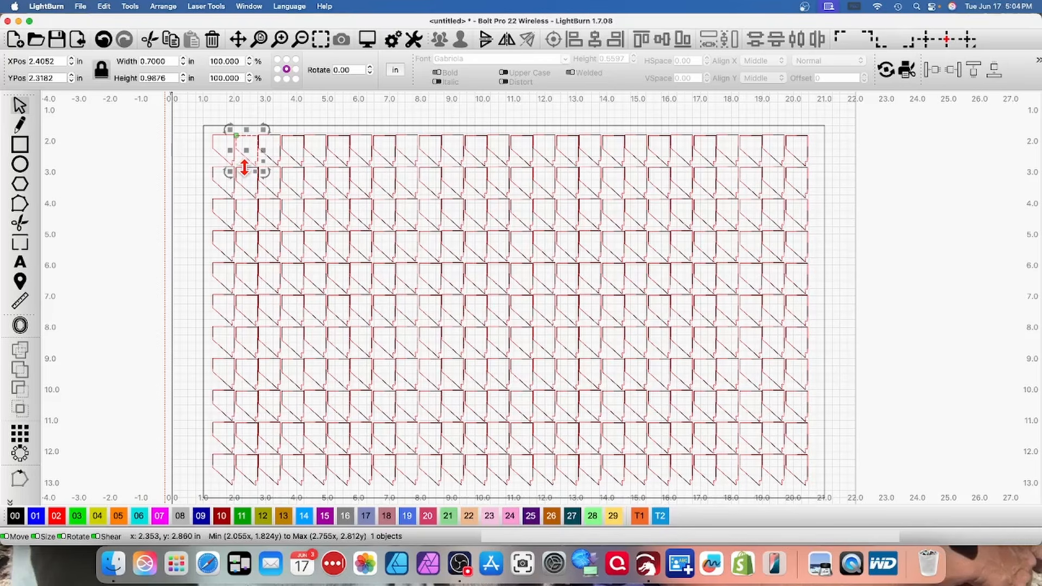
key("period")
key("period")
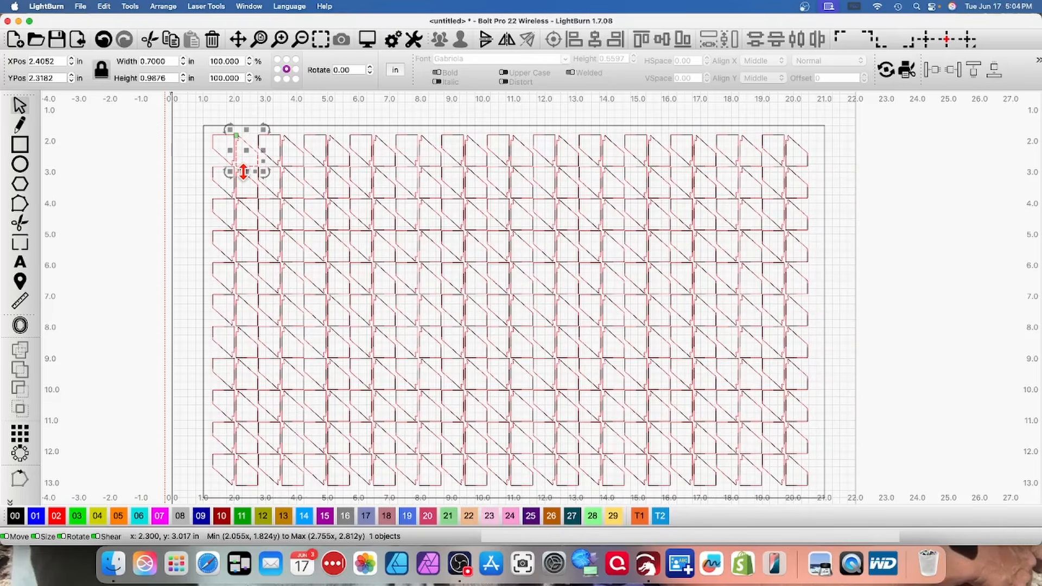
- Move the rotated shape beneath the first original shape so their diagonal edges nest closely with a narrow gap
scroll(244, 154, "up", 5)
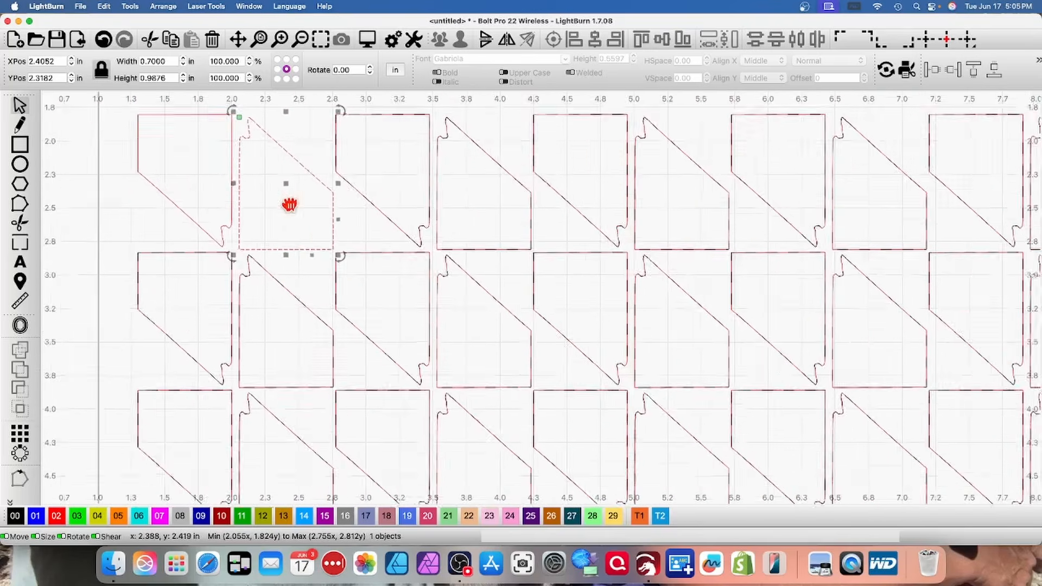
left_click_drag(290, 204, 346, 317)
scroll(373, 238, "up", 3)
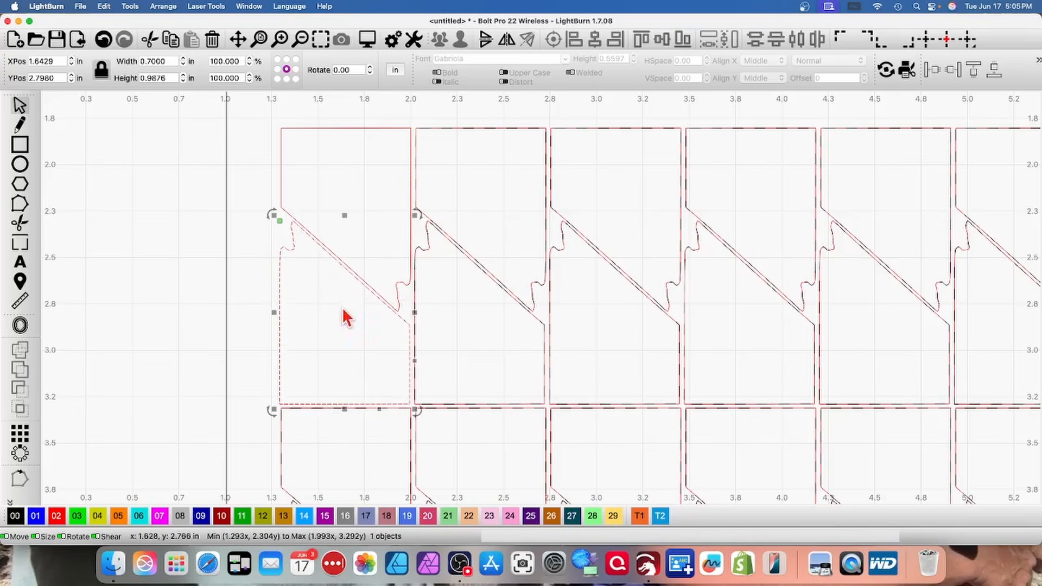
mouse_move(344, 312)
left_mouse_down()
mouse_move(340, 324)
mouse_move(349, 321)
left_mouse_up()
- Edit the virtual array of nested shapes and reduce its Y Rows to 7
scroll(493, 320, "down", 10)
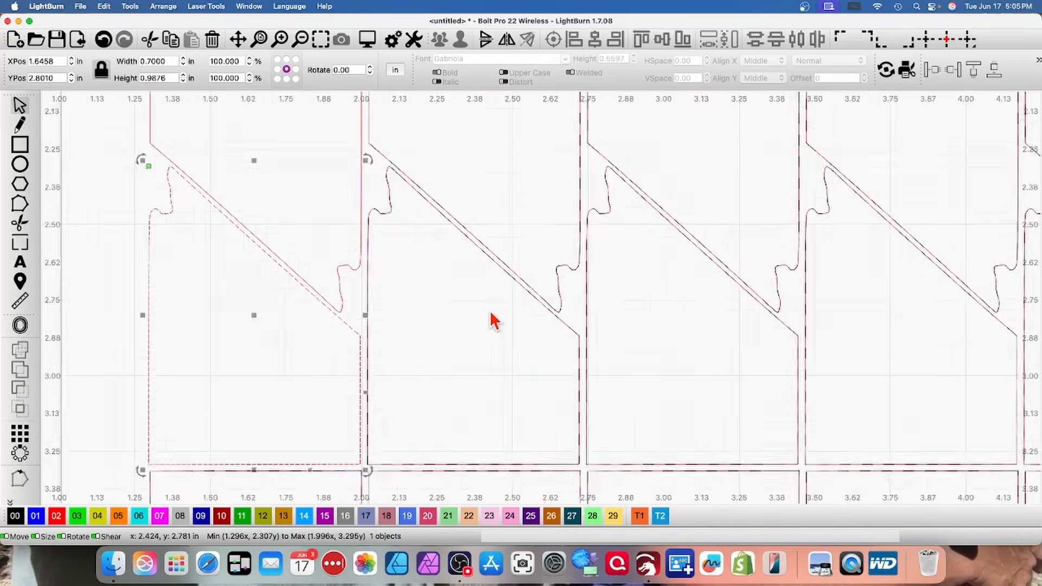
scroll(493, 320, "down", 8)
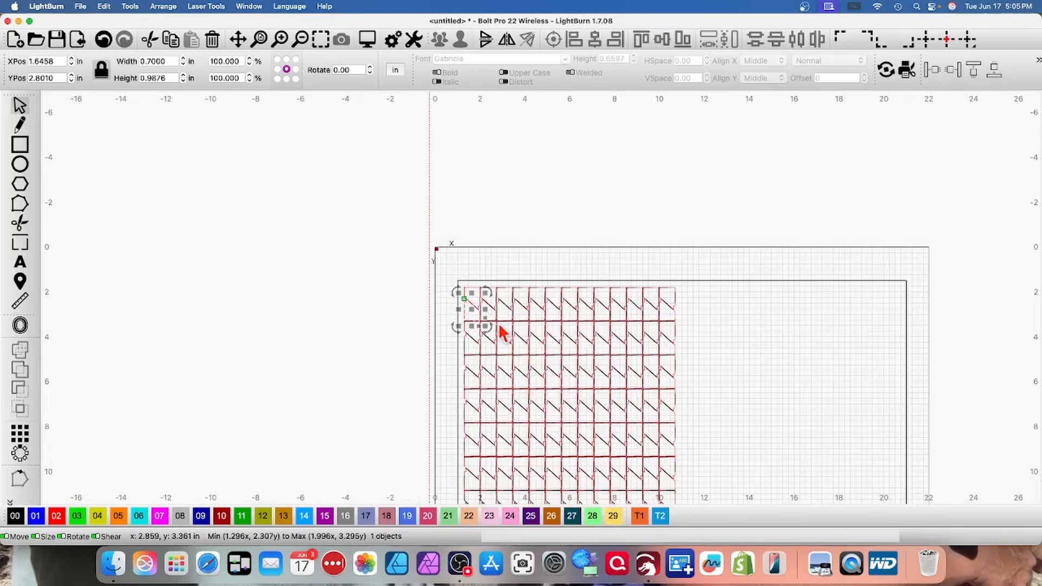
scroll(439, 317, "down", 4)
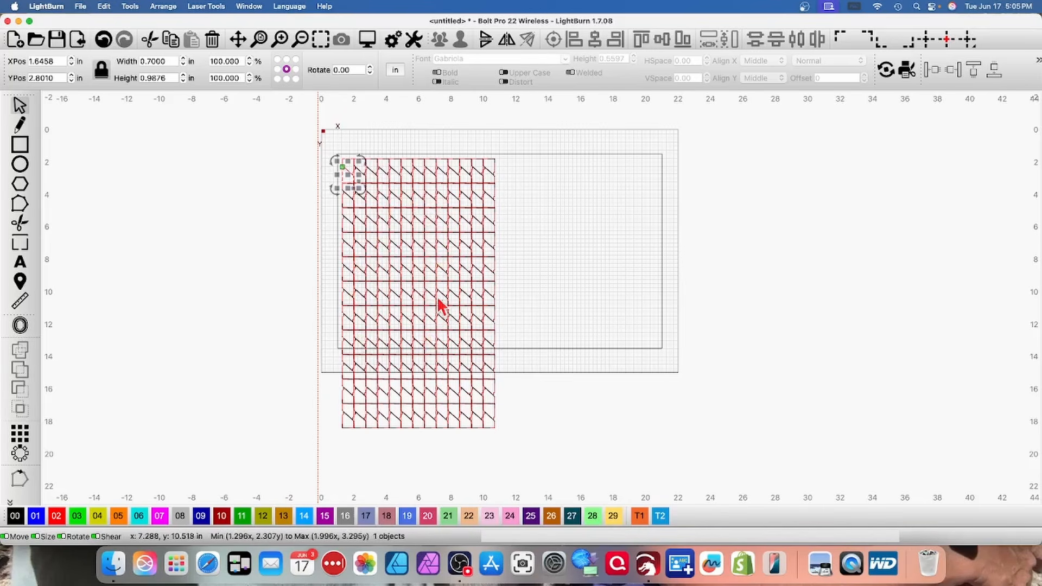
right_click(423, 273)
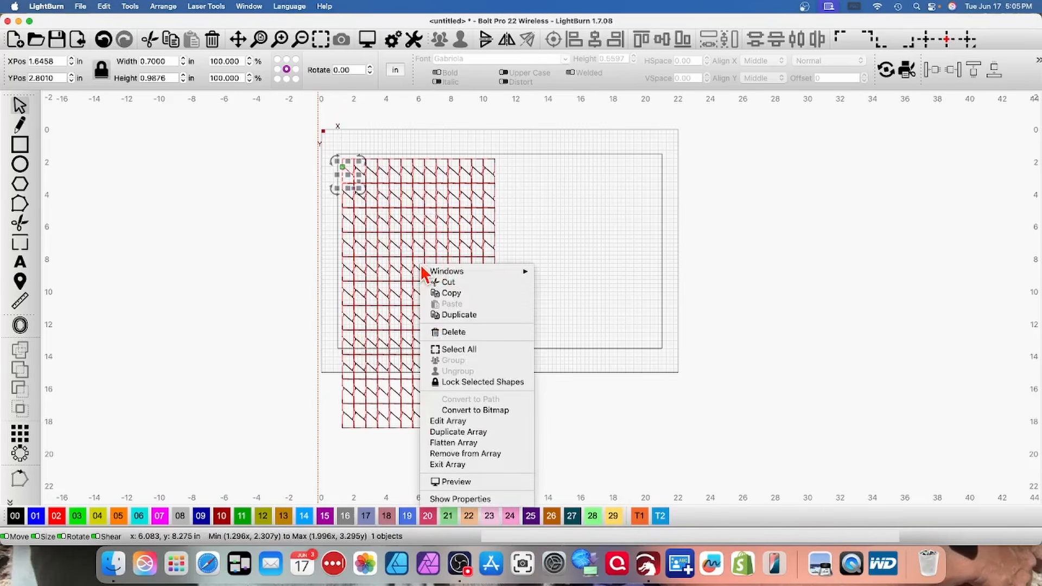
left_click(454, 423)
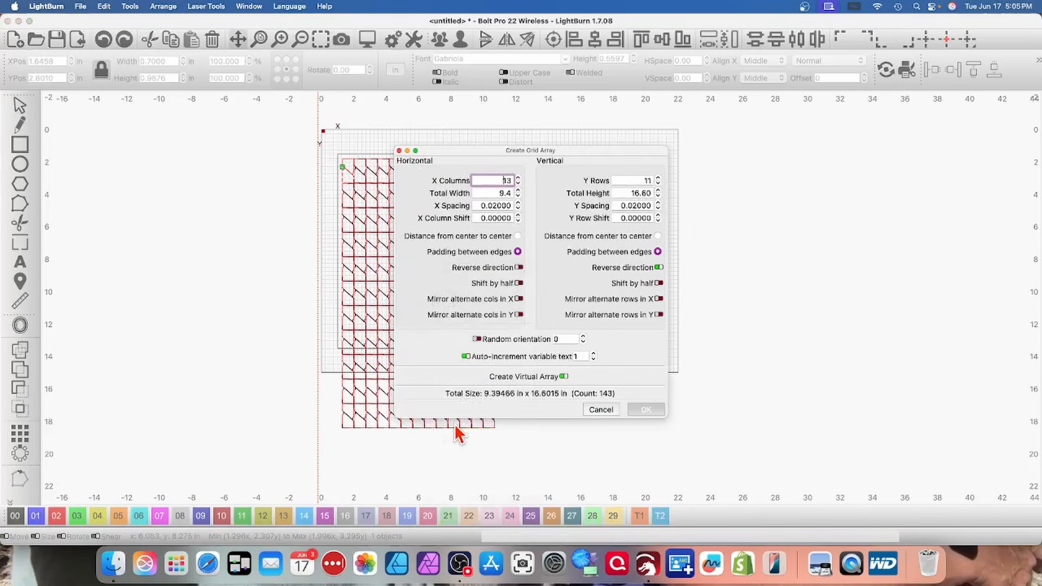
left_click_drag(519, 150, 798, 152)
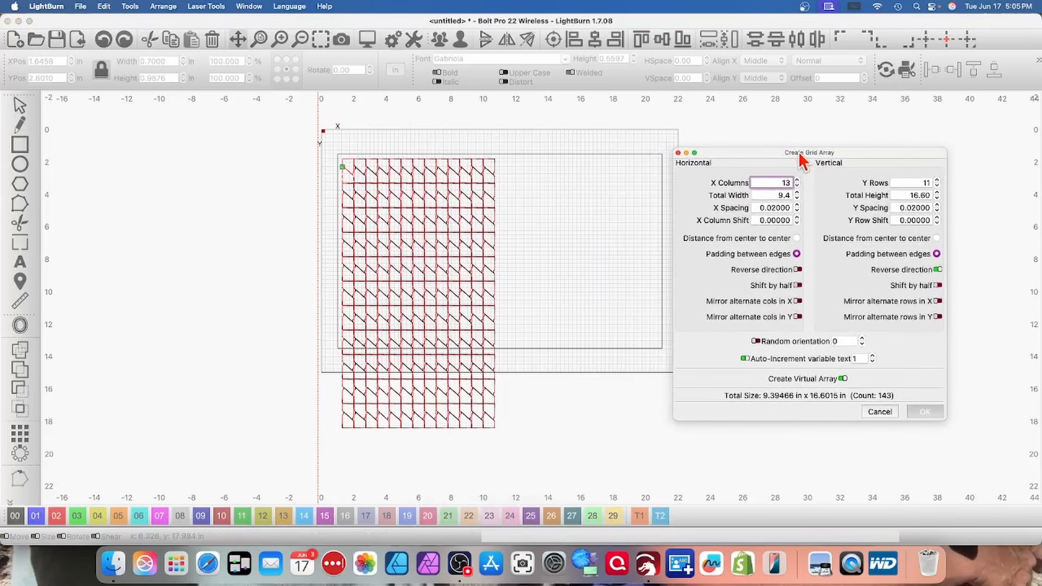
left_click(937, 186)
left_click(937, 186)
left_click(937, 185)
left_click(937, 185)
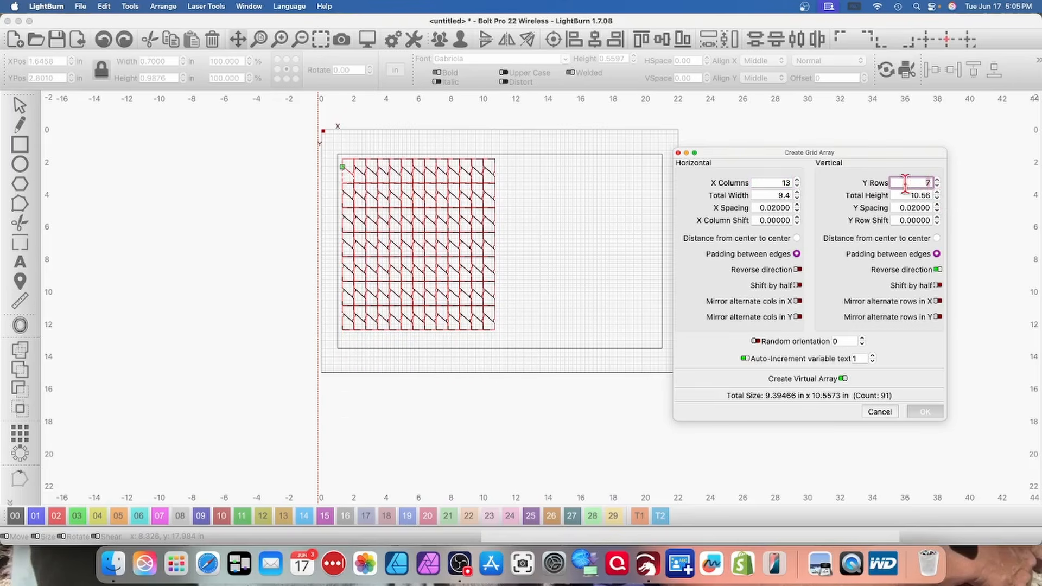
- Increase the virtual array's X Columns to 27 to fill the width of the material rectangle
left_click(798, 180)
left_click(797, 181)
left_click(797, 180)
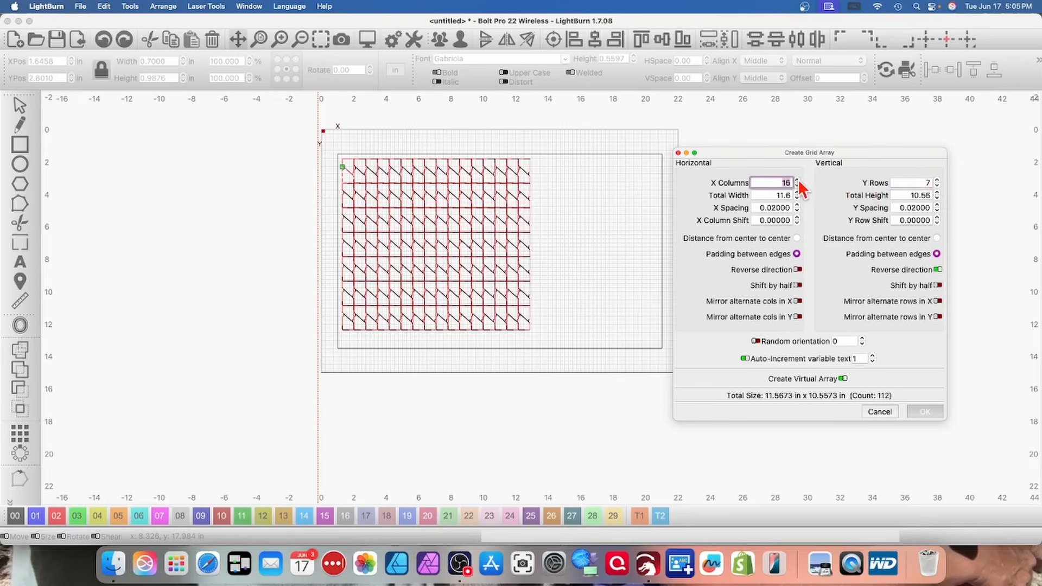
left_click(797, 180)
left_click(797, 180)
left_click(797, 180)
left_click(797, 181)
left_click(797, 181)
left_click(798, 180)
left_click(797, 180)
left_click(797, 180)
left_click(797, 181)
left_click(797, 181)
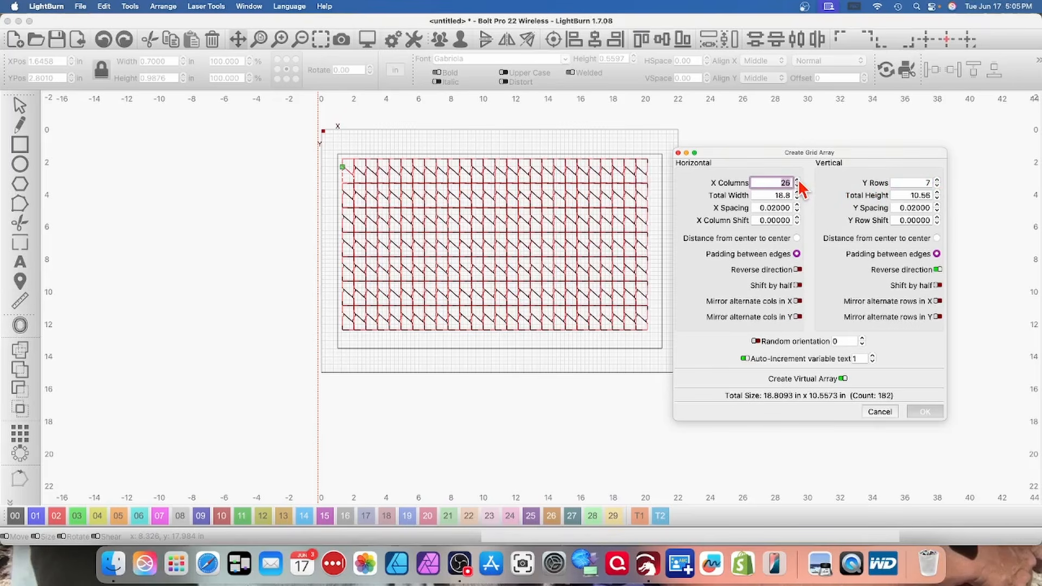
left_click(797, 180)
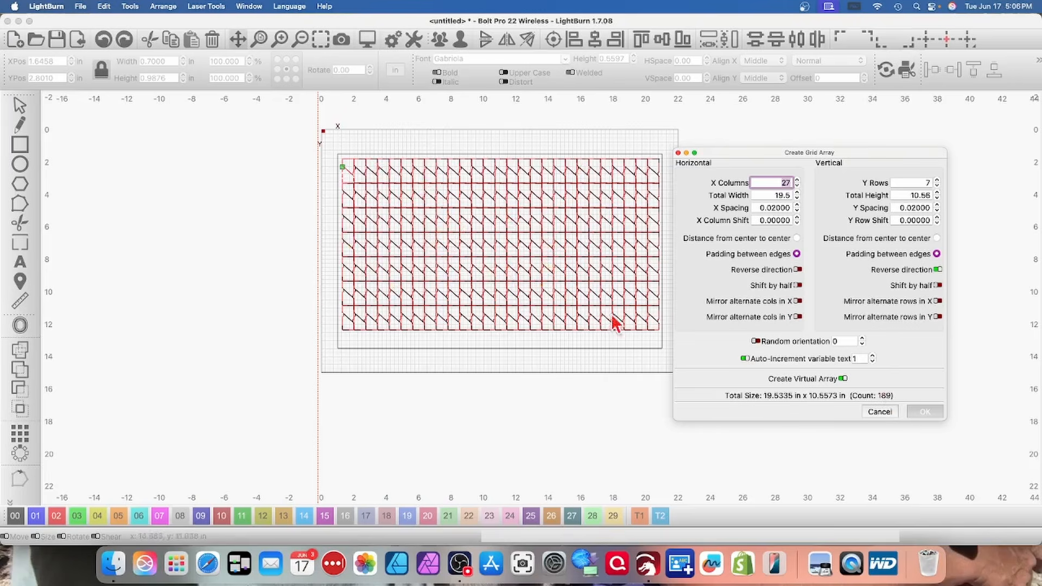
- Apply the new column and row counts to the virtual array of nested shapes
left_click(926, 412)
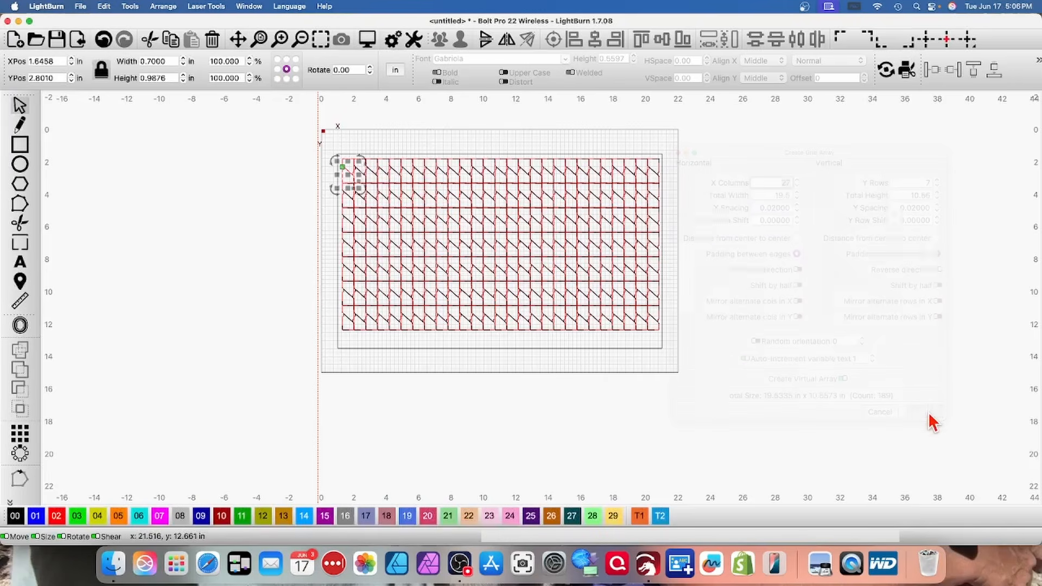
scroll(486, 224, "up", 3)
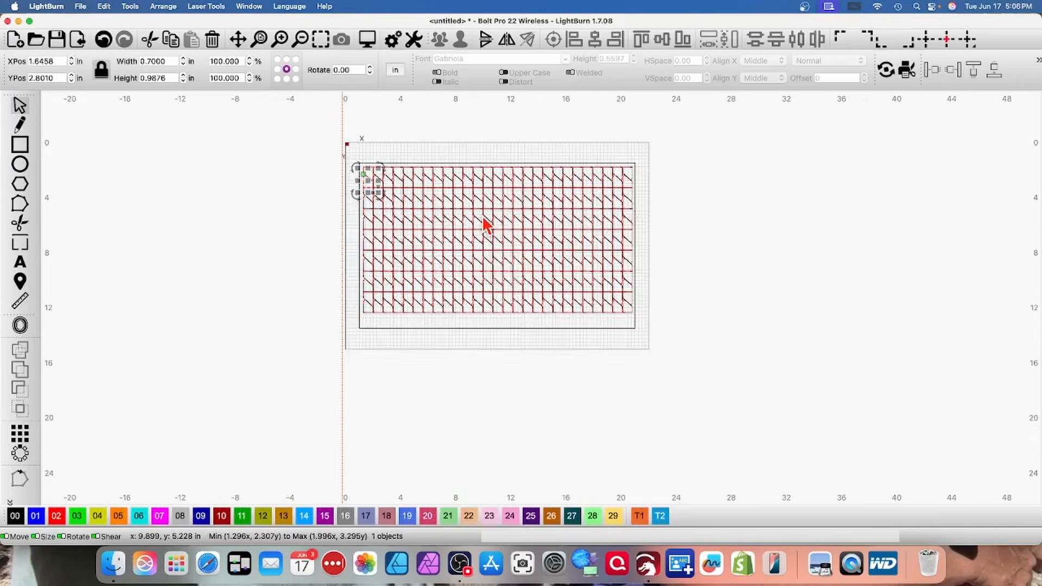
scroll(486, 225, "up", 2)
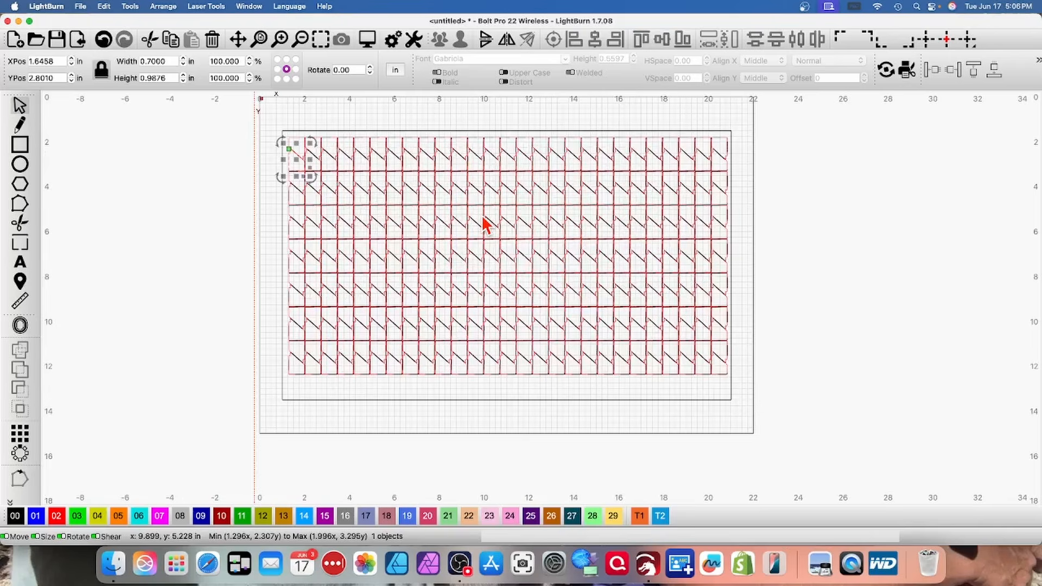
scroll(487, 225, "up", 3)
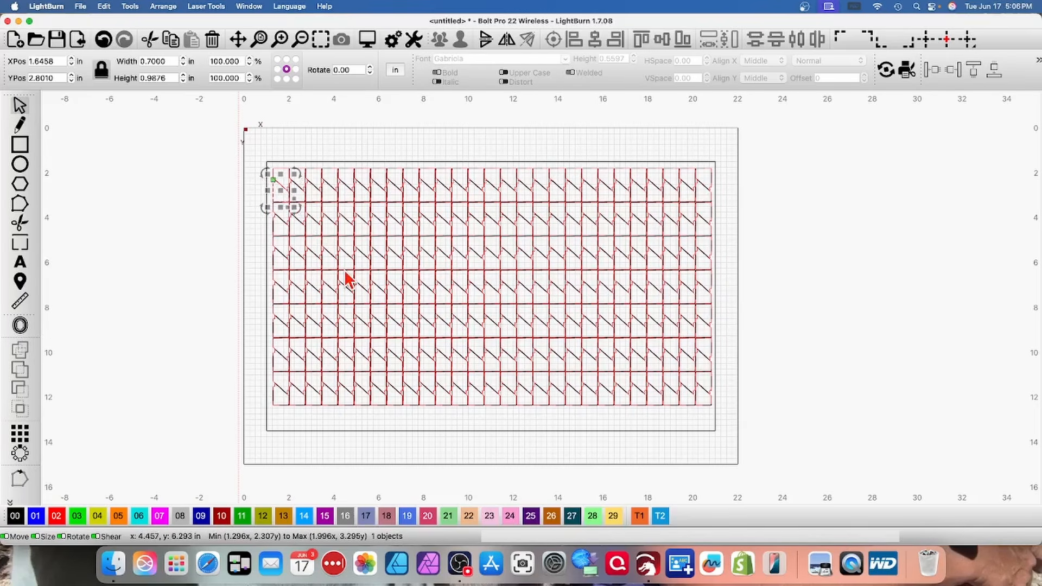
- Reopen the virtual array's settings to review its spacing and options, and close them without changing anything
right_click(478, 257)
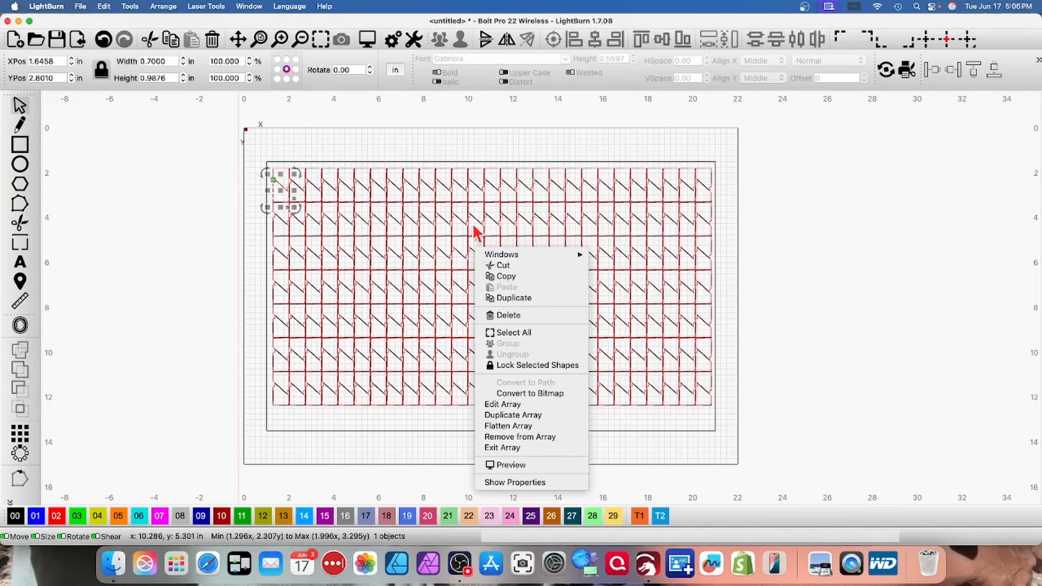
left_click(506, 407)
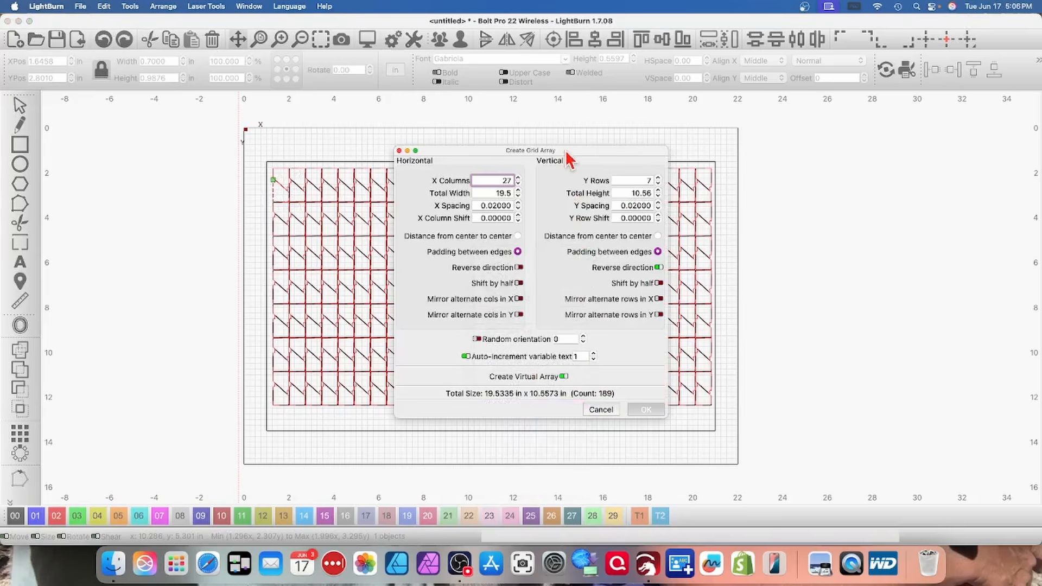
left_click_drag(570, 159, 900, 158)
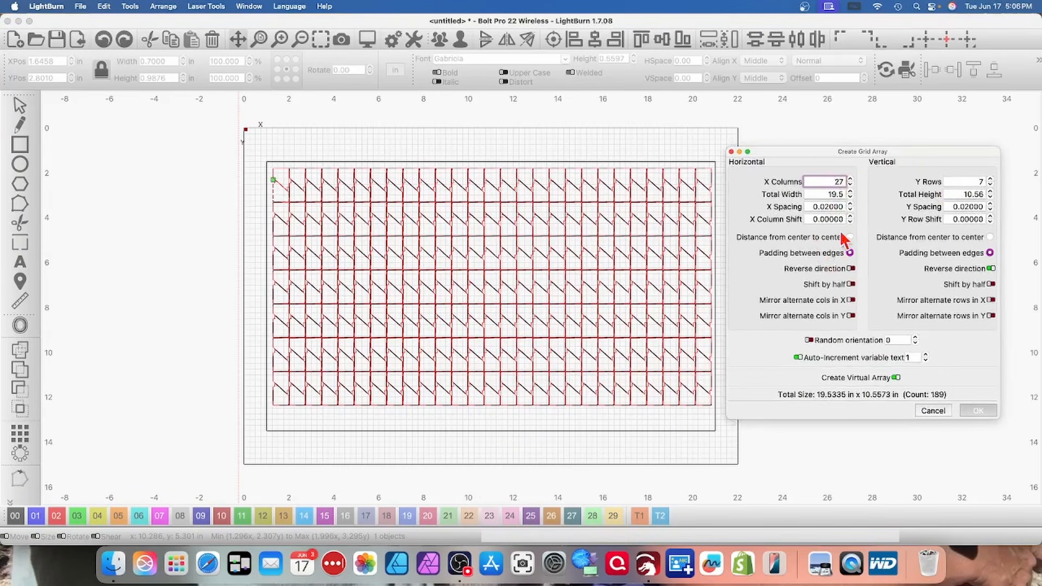
left_click(978, 411)
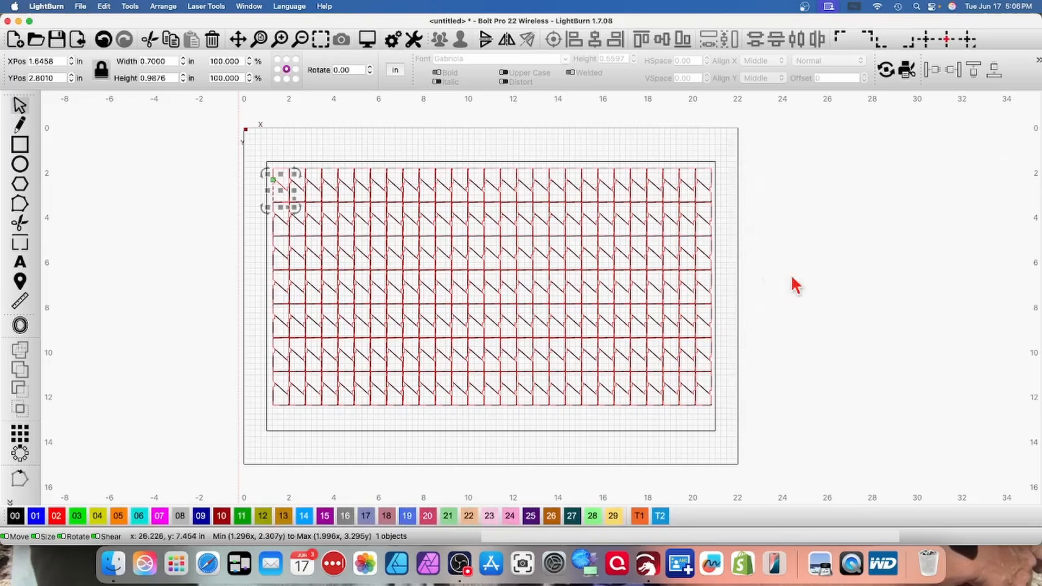
- Flatten the virtual array of nested shapes into real geometry and clear the selection
right_click(485, 277)
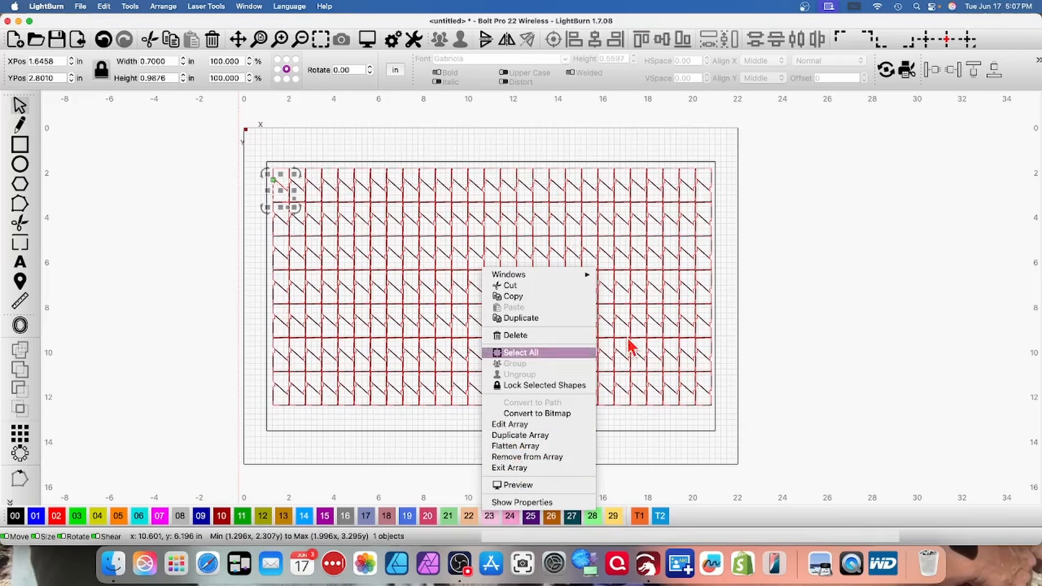
left_click(507, 450)
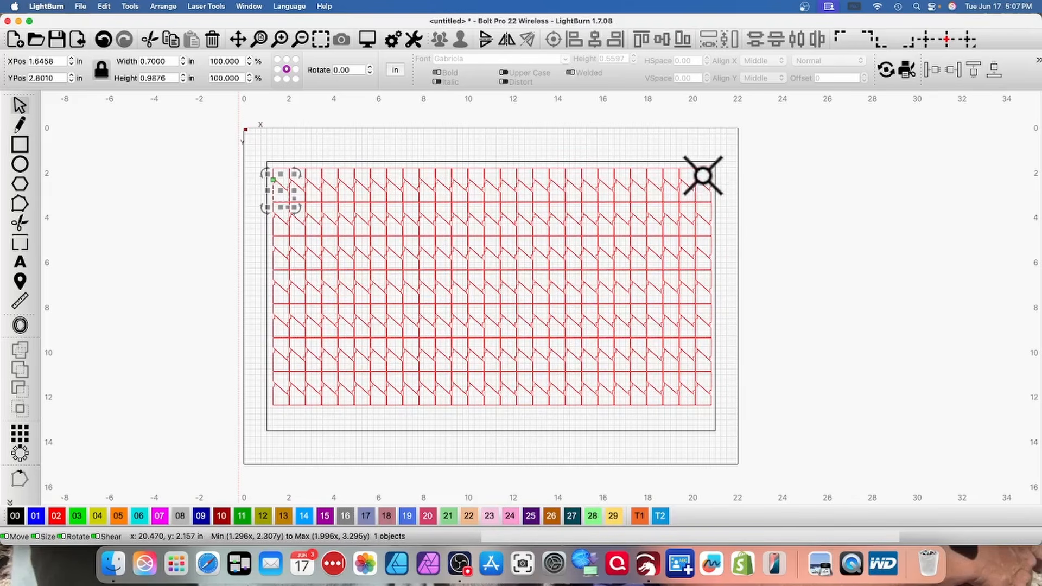
left_click(699, 146)
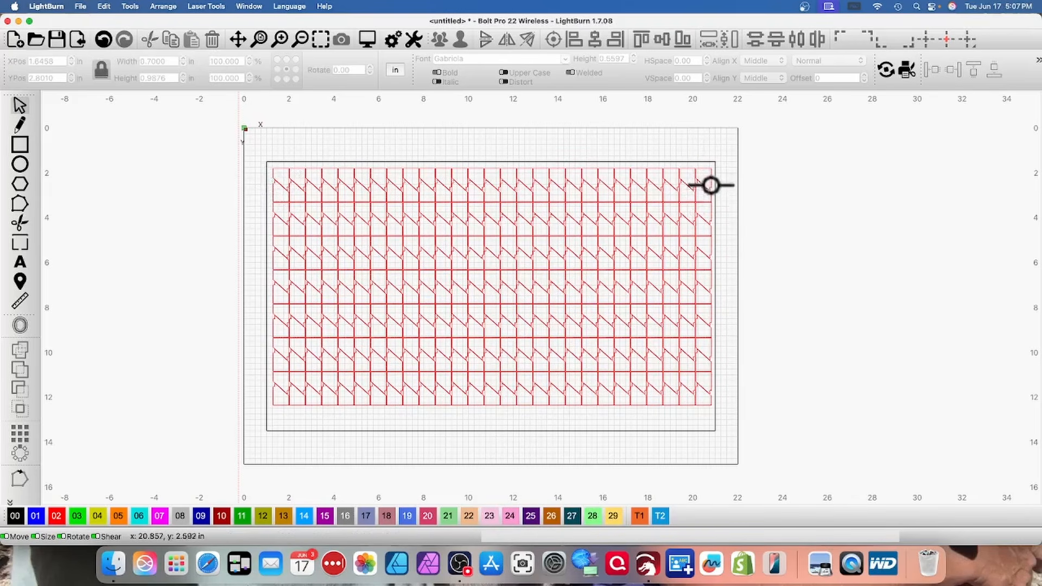
- Select the whole flattened array, center it on the page and inspect the gaps between the nested shapes
left_click_drag(707, 176, 283, 406)
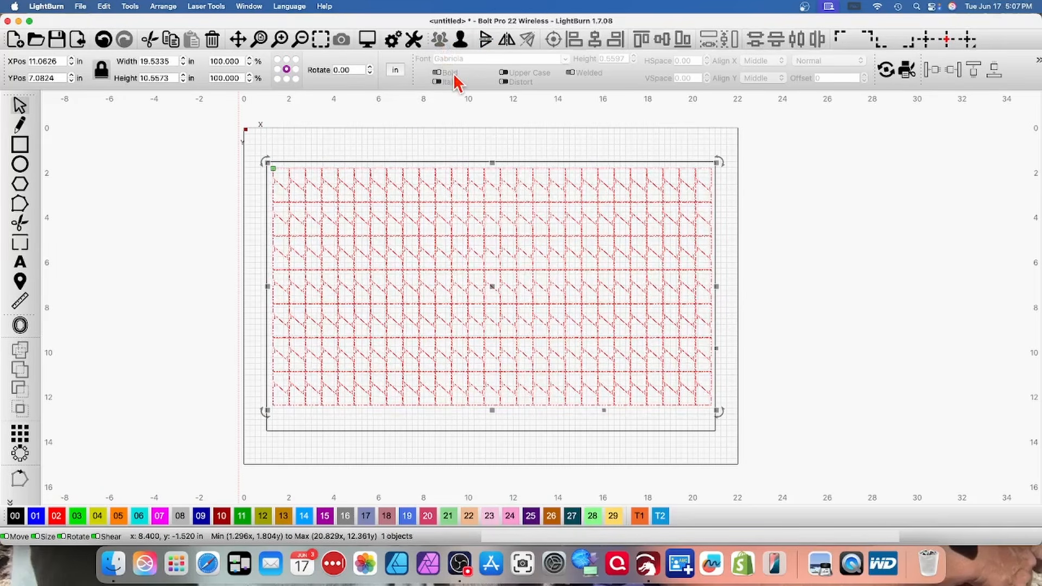
key("p")
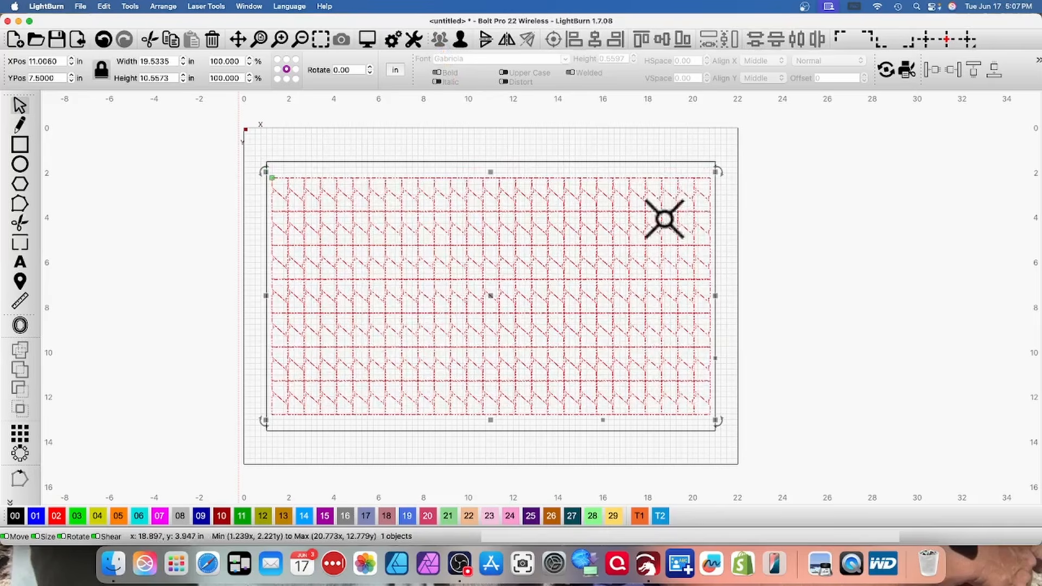
left_click(477, 165)
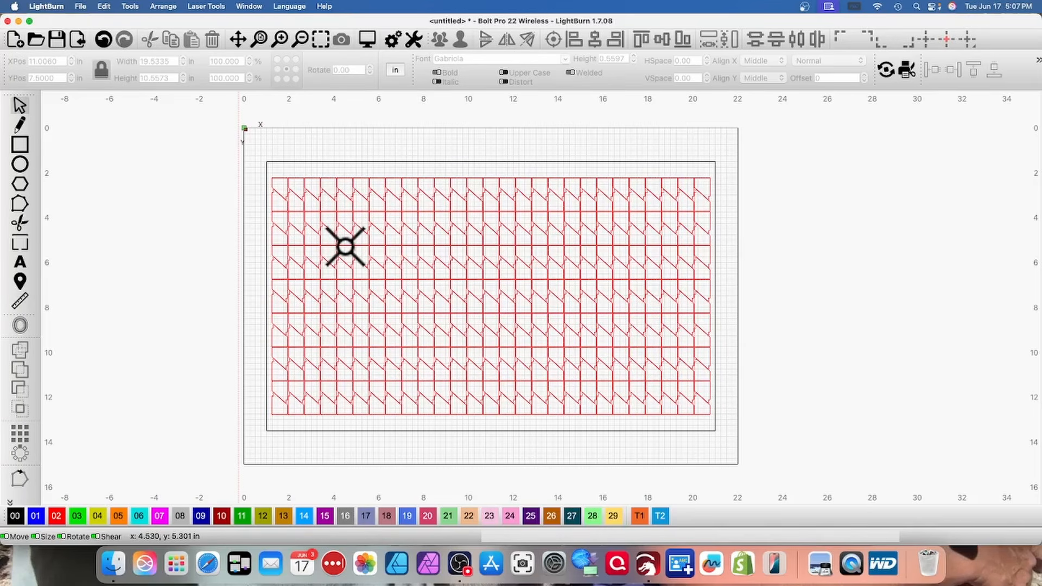
scroll(277, 198, "up", 10)
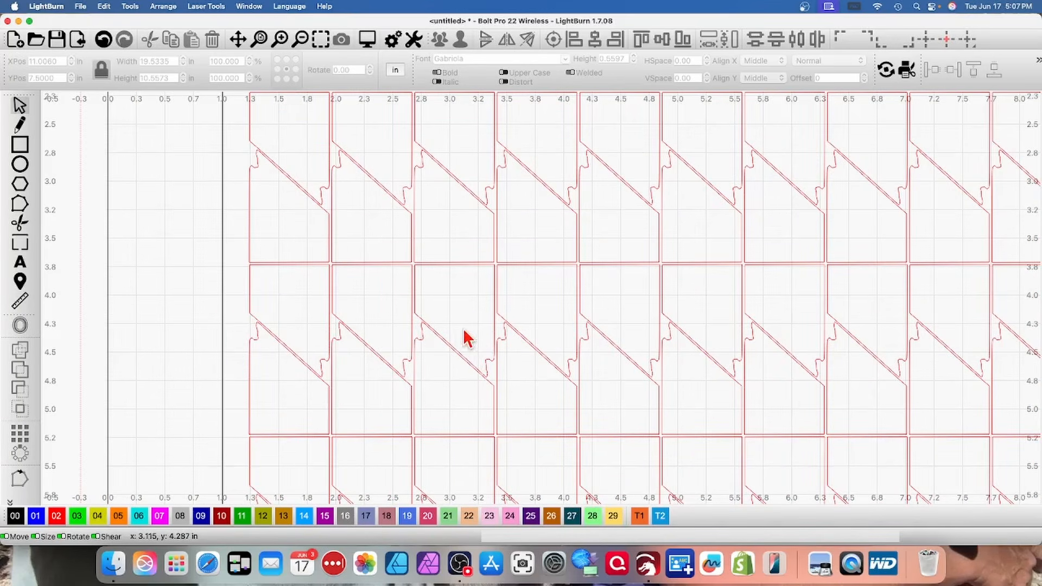
scroll(496, 295, "down", 4)
scroll(496, 296, "down", 6)
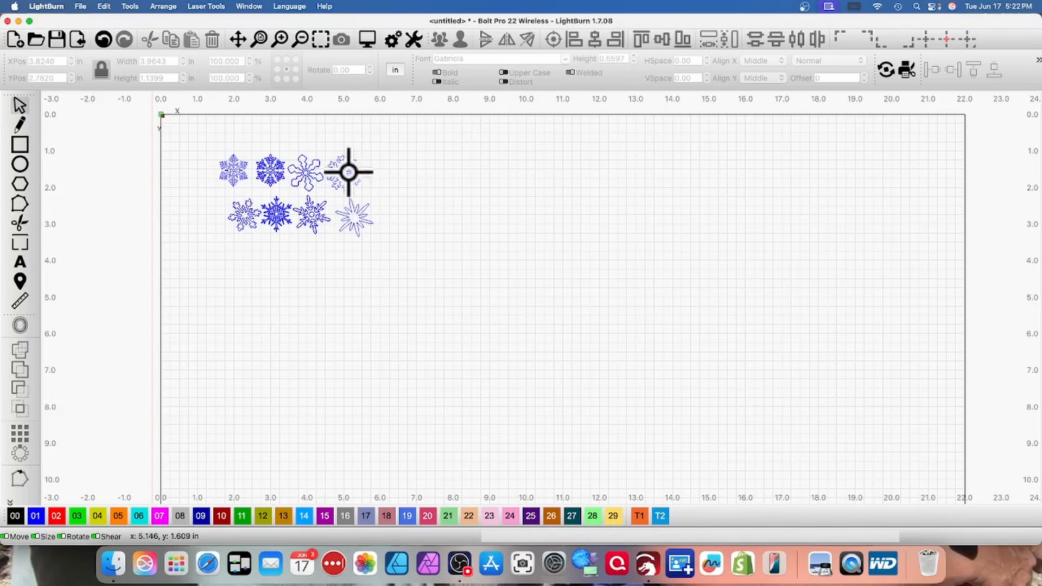
- Select the eight snowflakes one at a time to check that each is a separate object
left_click(230, 172)
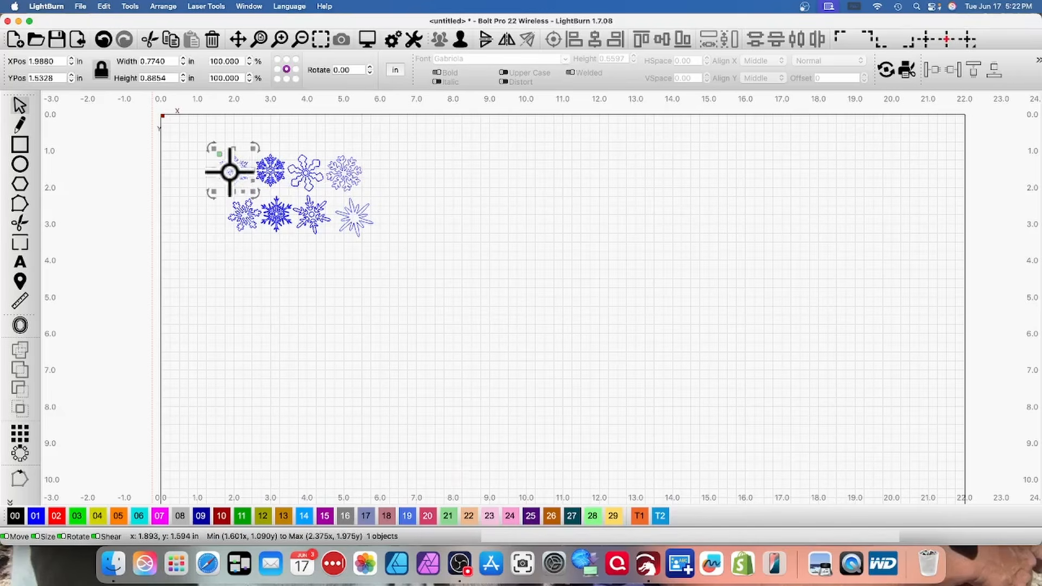
left_click(271, 171)
left_click(306, 172)
left_click(349, 172)
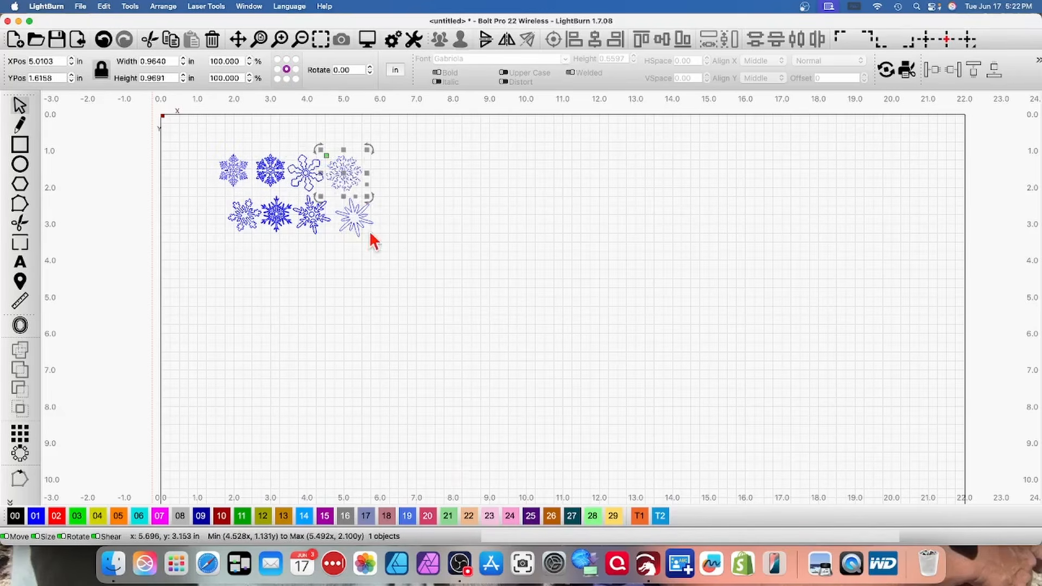
left_click(353, 216)
left_click(313, 217)
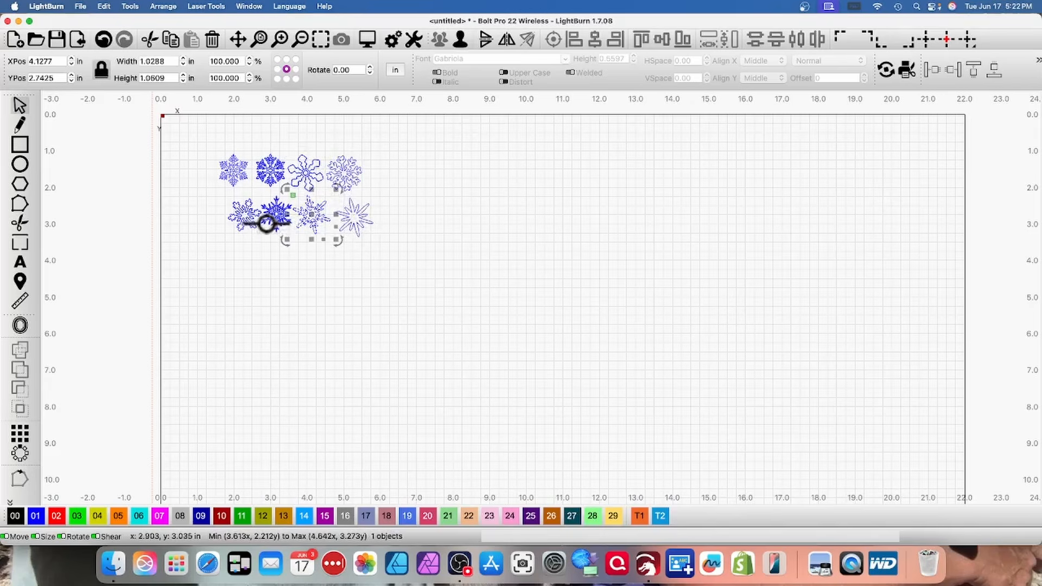
left_click(276, 214)
left_click(243, 214)
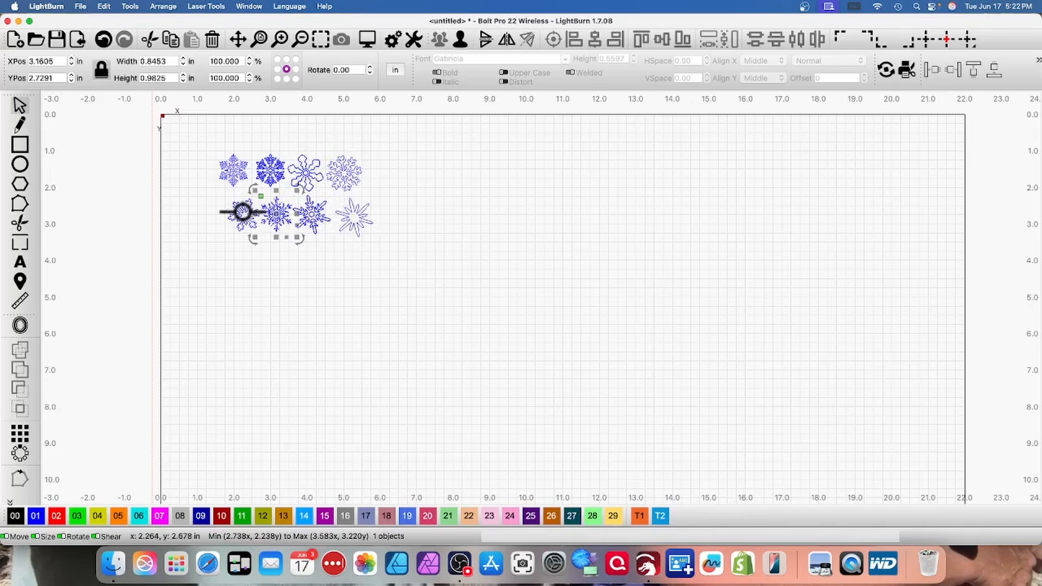
left_click(242, 275)
- Select all eight snowflakes and start a virtual grid array with 4 X Columns
left_click_drag(211, 164, 400, 278)
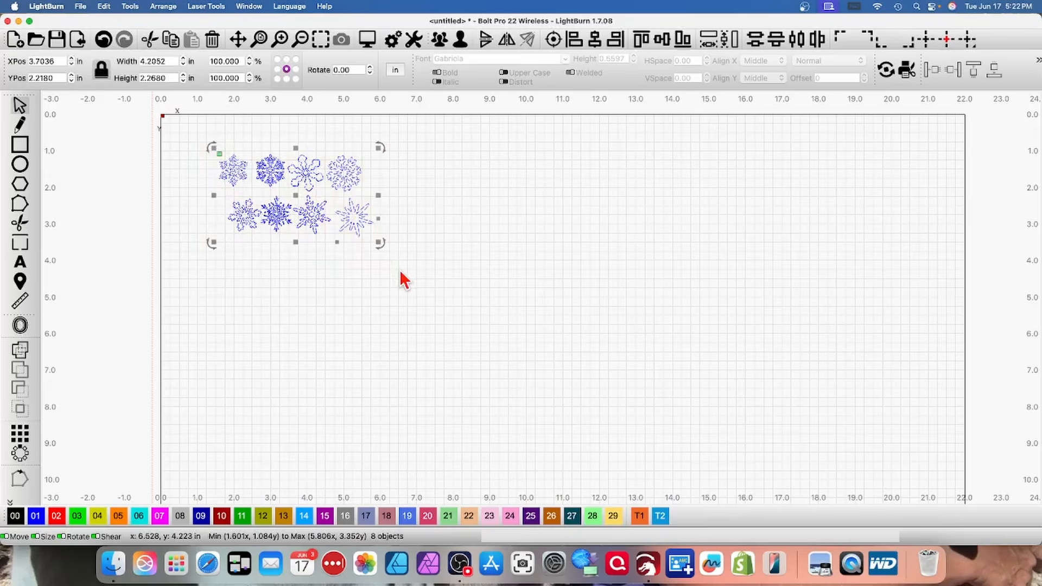
left_click(28, 434)
left_click_drag(505, 145, 824, 145)
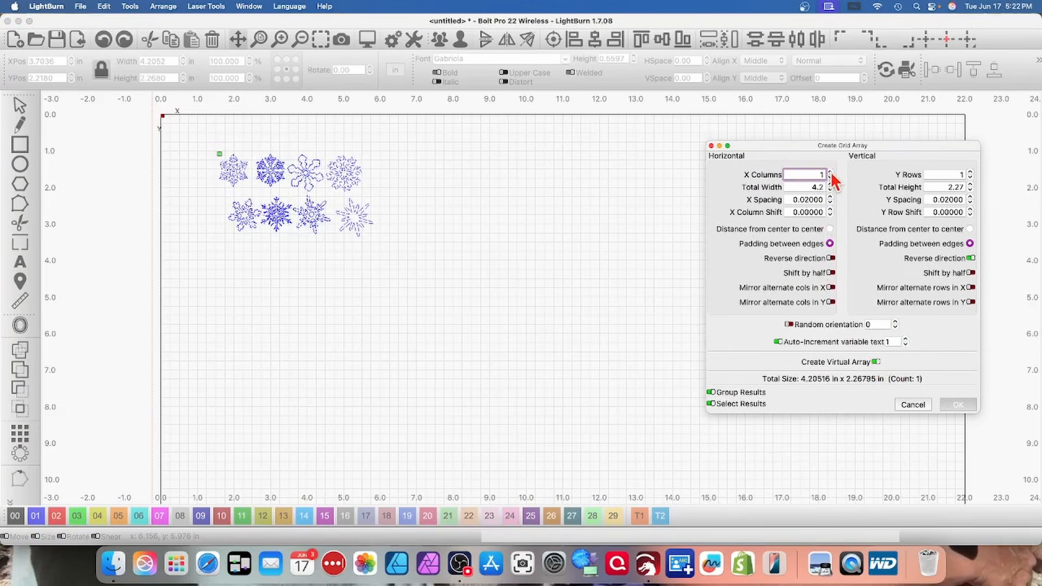
type("4")
left_click_drag(839, 150, 917, 149)
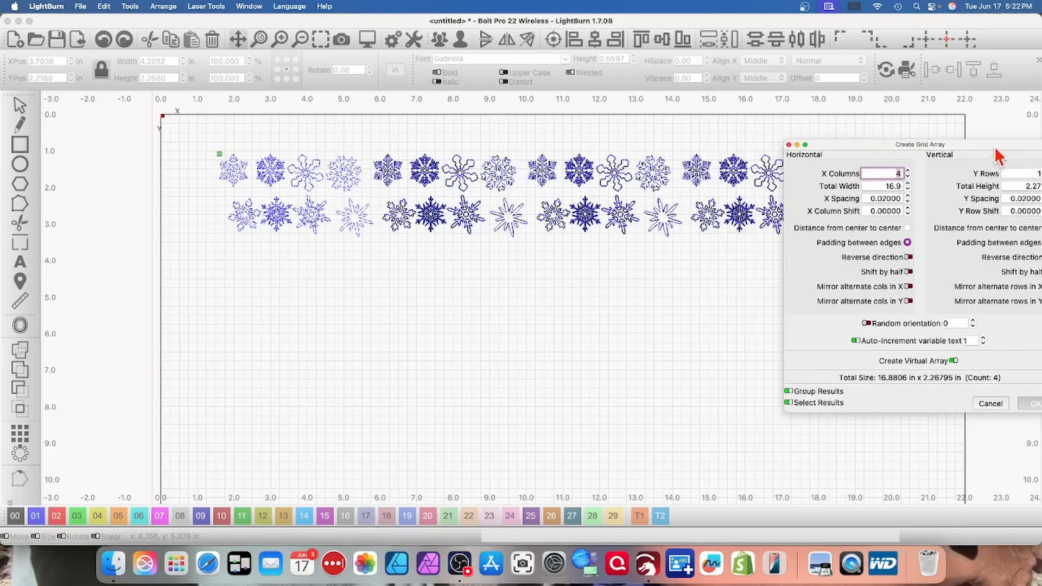
left_click_drag(997, 148, 964, 145)
left_click_drag(398, 345, 282, 309)
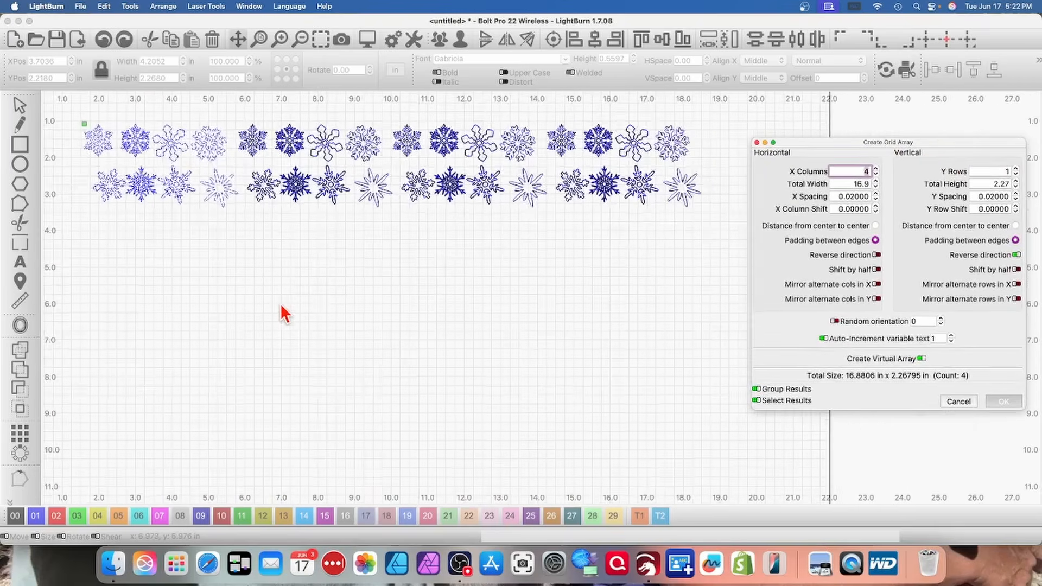
- Set the snowflake array's Y Rows to 4 and create the virtual array
left_click(1016, 169)
left_click(1016, 170)
left_click(1016, 169)
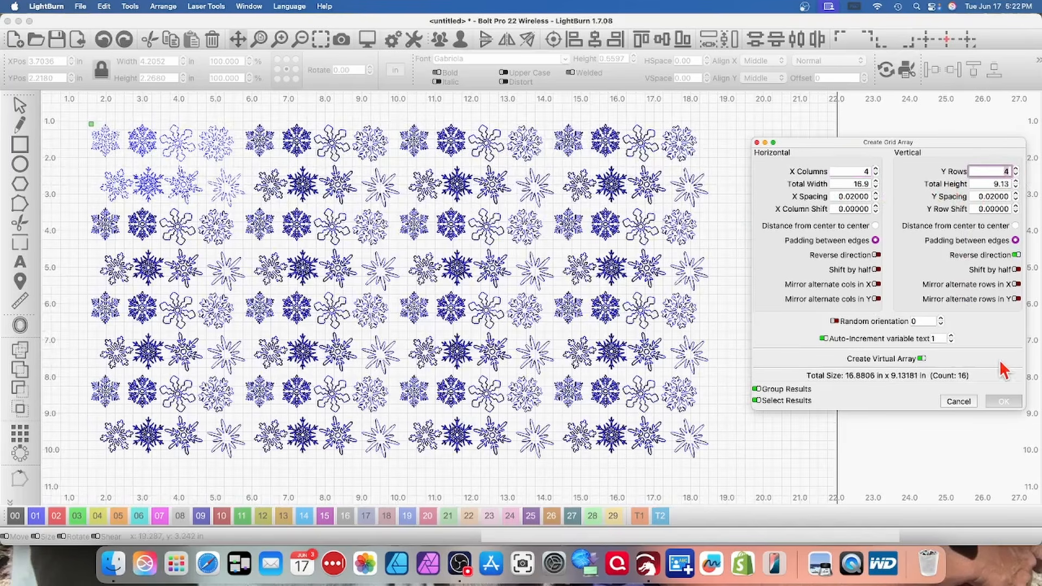
left_click(992, 402)
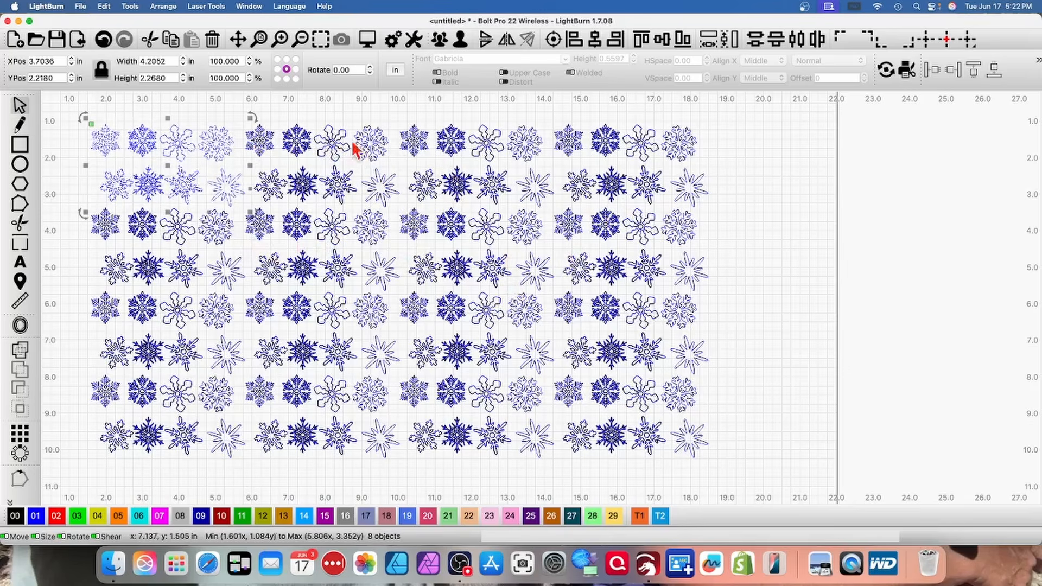
- Move only the second snowflake in the original group's top row up by about 0.22 in
left_click_drag(607, 216, 660, 223)
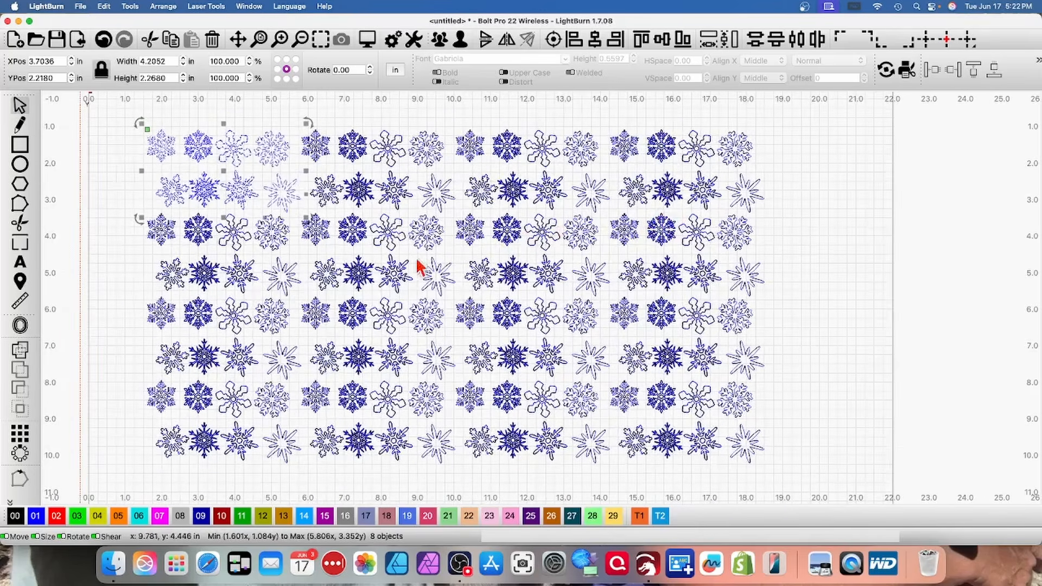
left_click(119, 186)
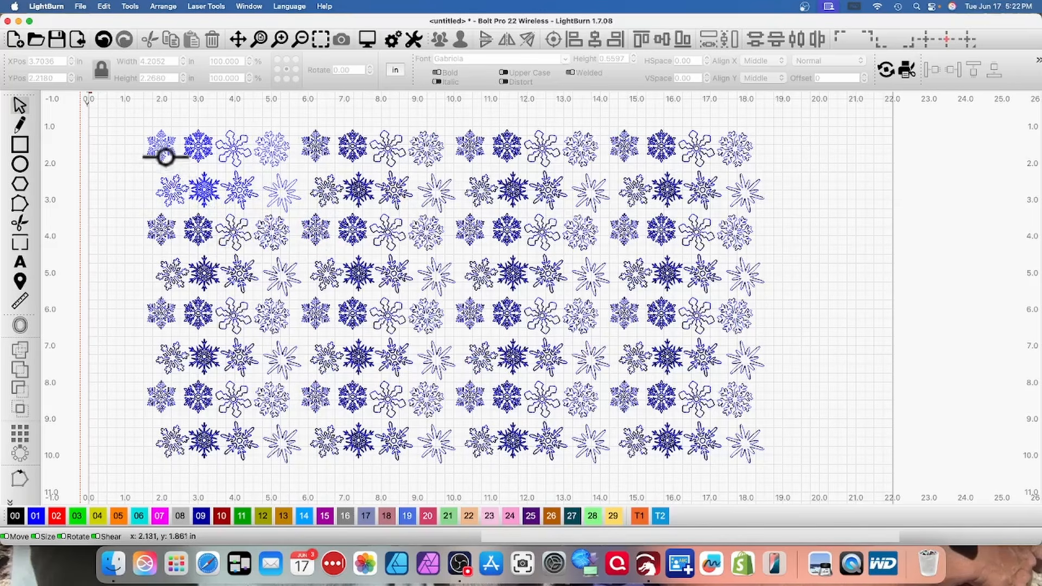
left_click(193, 149)
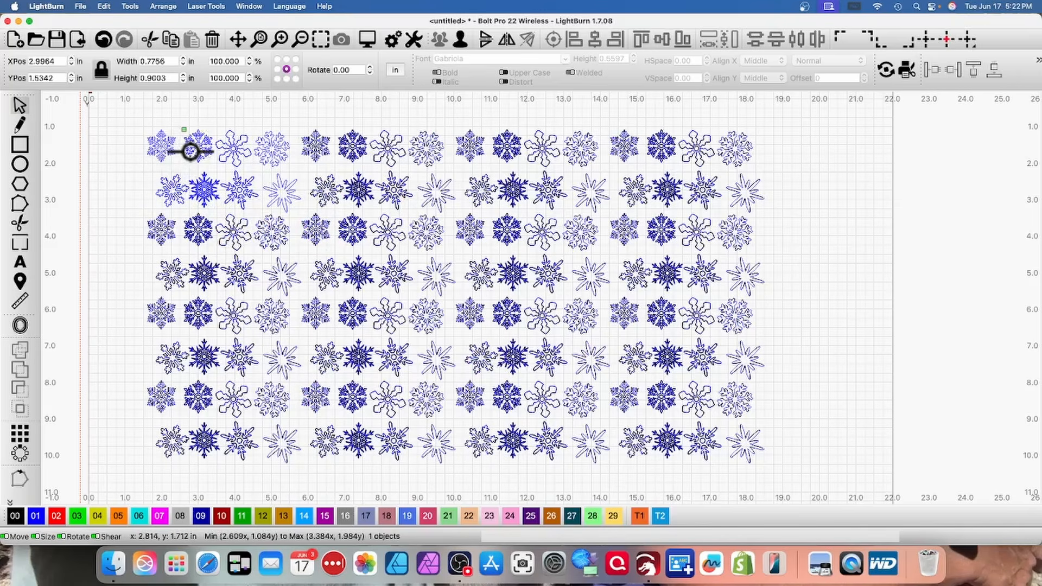
left_click_drag(200, 147, 200, 139)
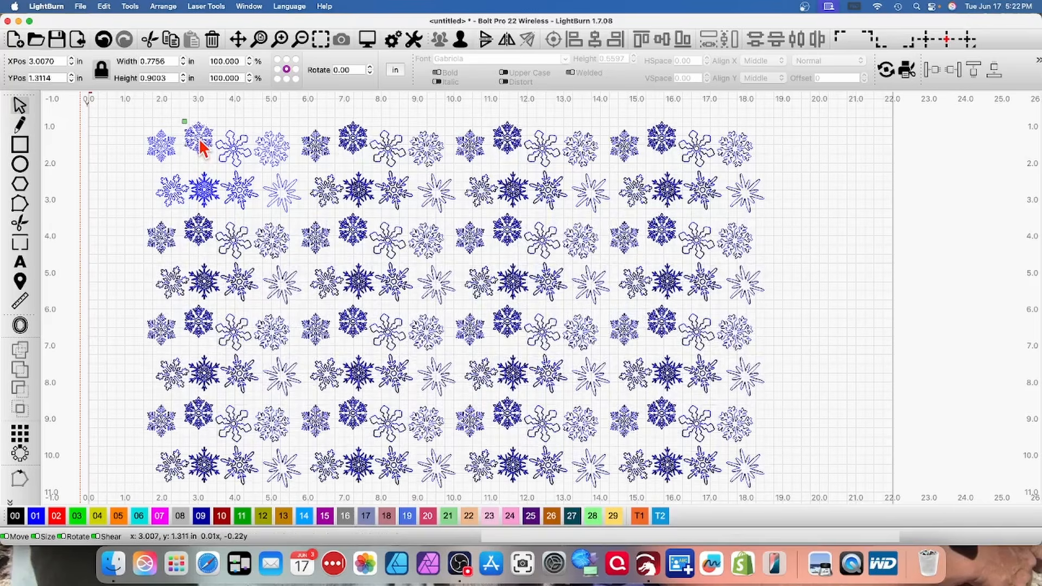
- Spread out the second row of original snowflakes: first about 1 in left, second slightly left, last about 0.4 in right and 0.25 in down
left_click(169, 195)
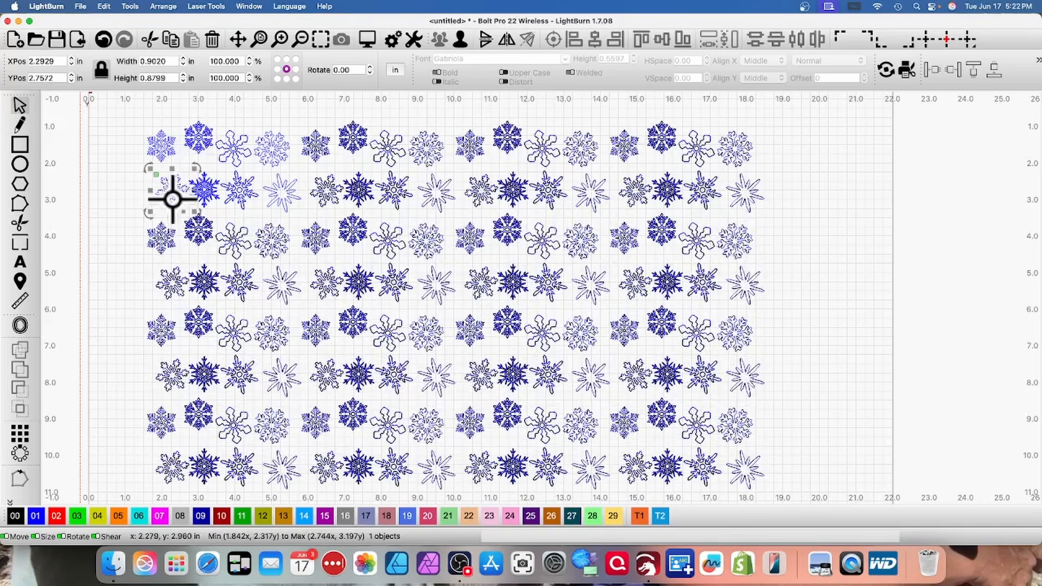
left_click_drag(172, 191, 135, 189)
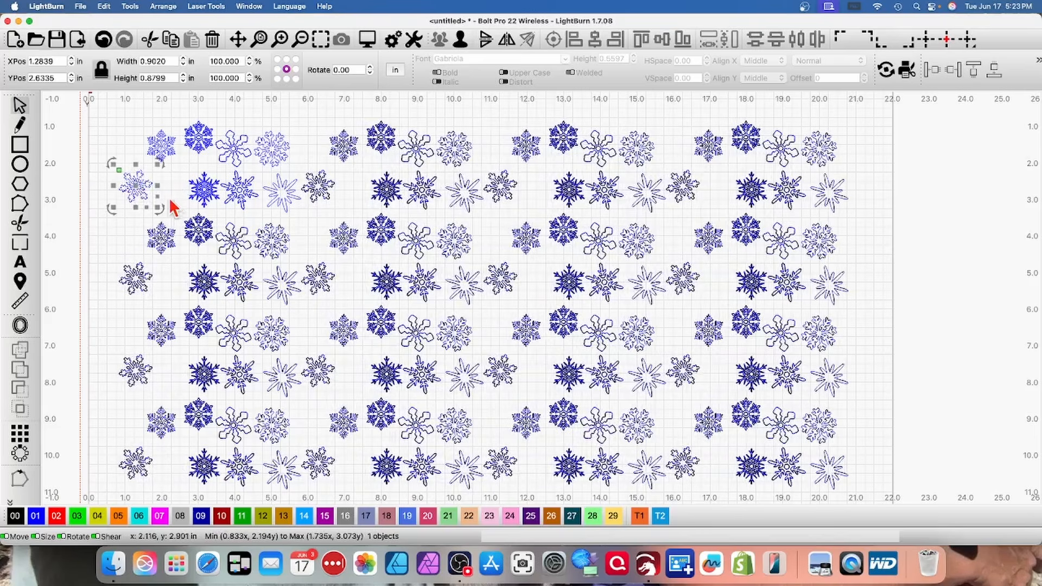
left_click(202, 194)
left_click_drag(202, 193, 196, 192)
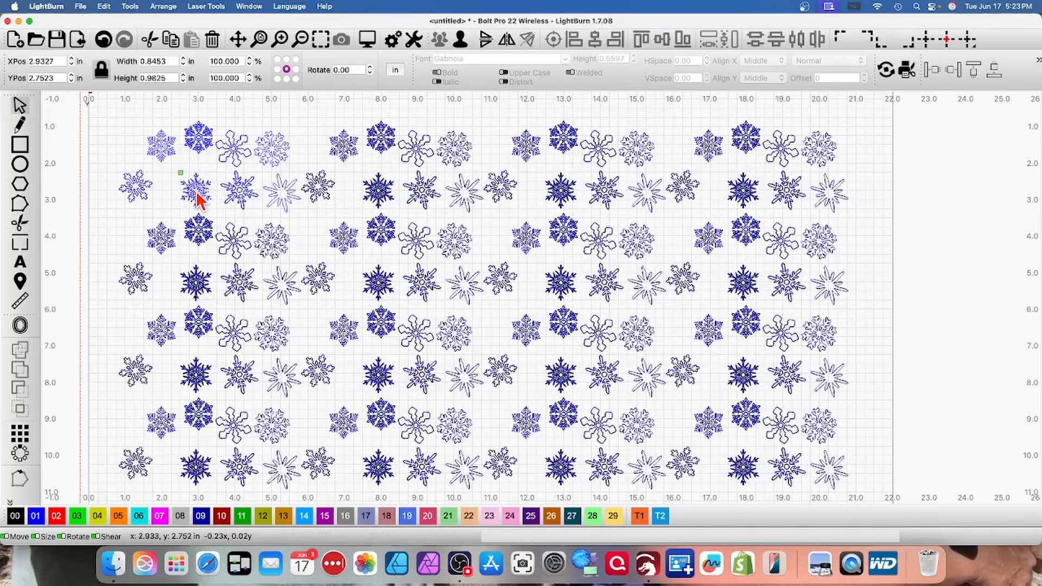
left_click(290, 195)
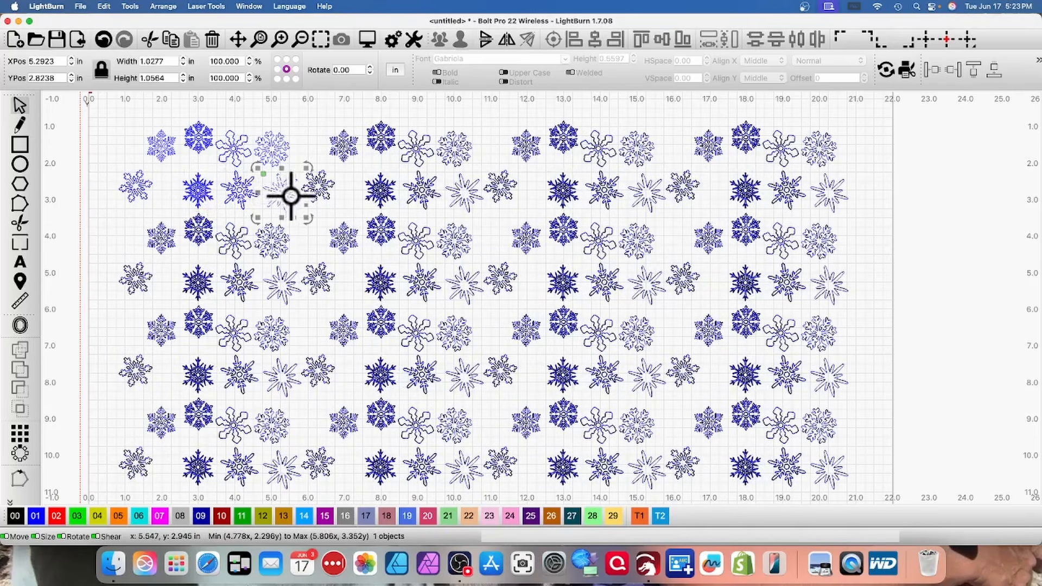
left_click_drag(283, 196, 299, 212)
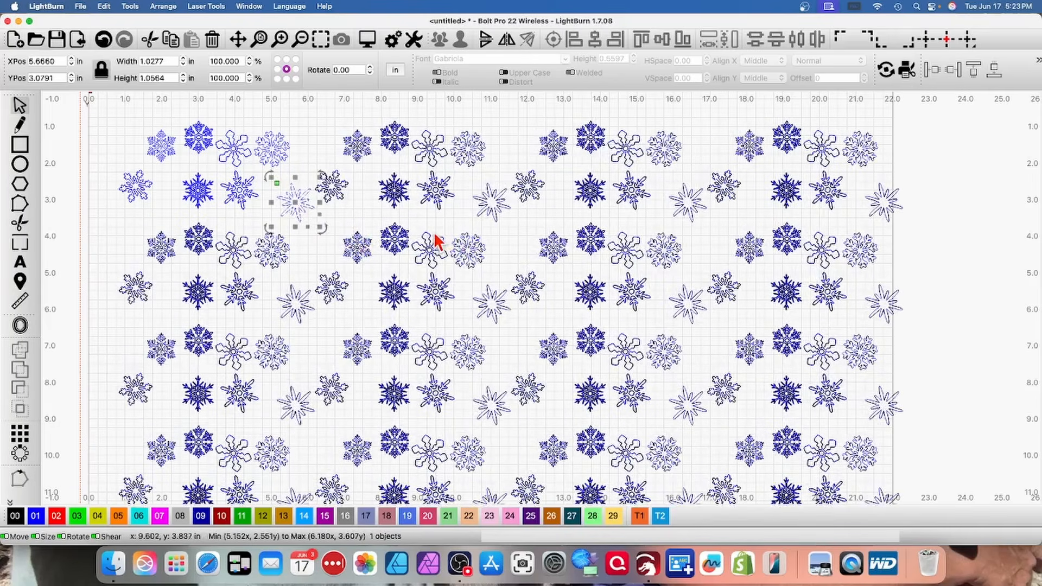
- Move the original top row's last snowflake about 0.4 in right and 0.1 in up, and spread the second-column snowflakes vertically apart
left_click(274, 150)
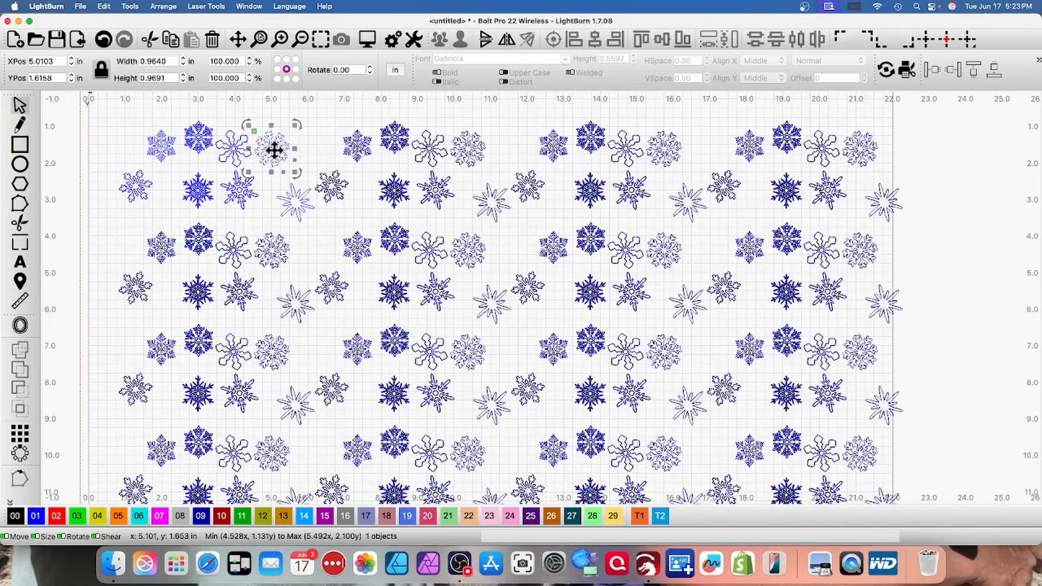
left_click_drag(271, 150, 292, 157)
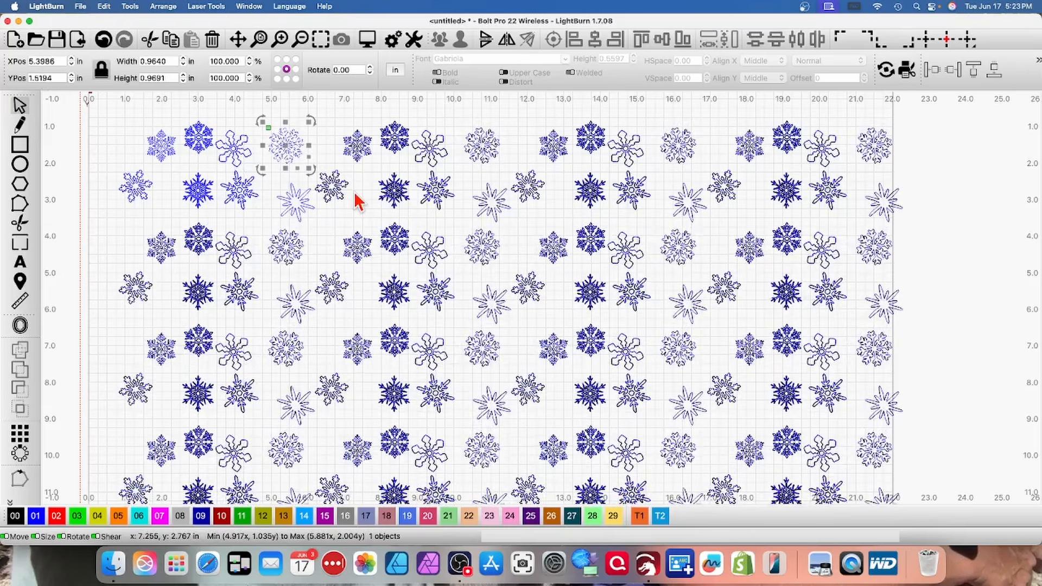
left_click_drag(198, 190, 201, 129)
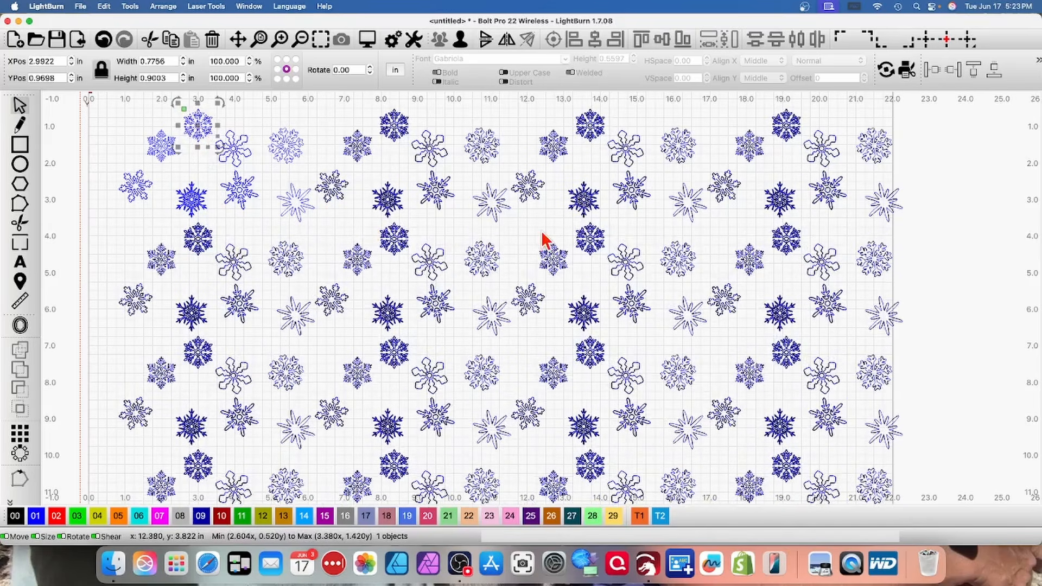
- Edit the snowflake array and reduce its Y Spacing to -0.25559 in
scroll(526, 237, "up", 2)
scroll(526, 237, "down", 3)
scroll(530, 235, "right", 3)
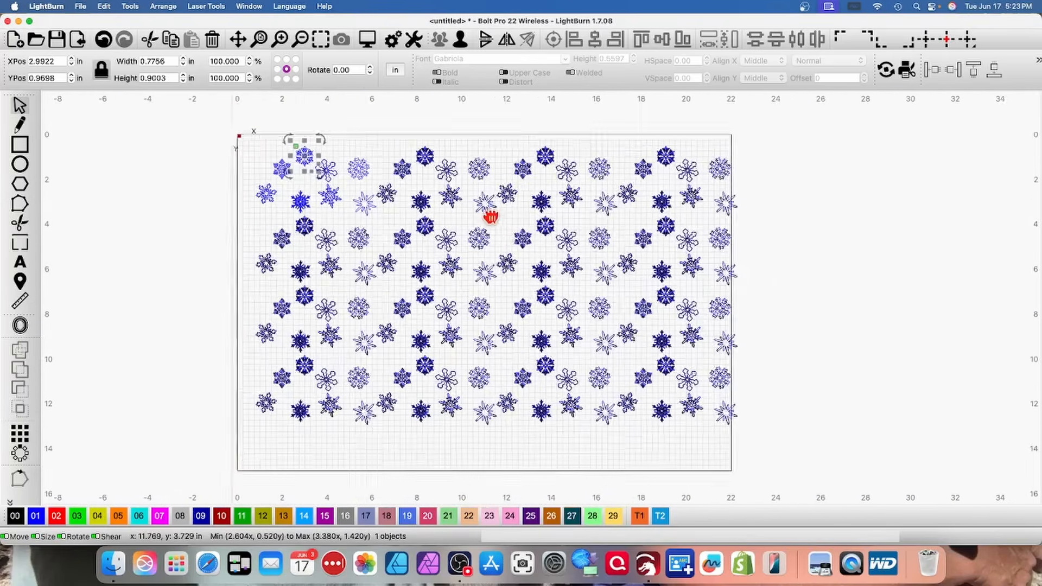
right_click(430, 269)
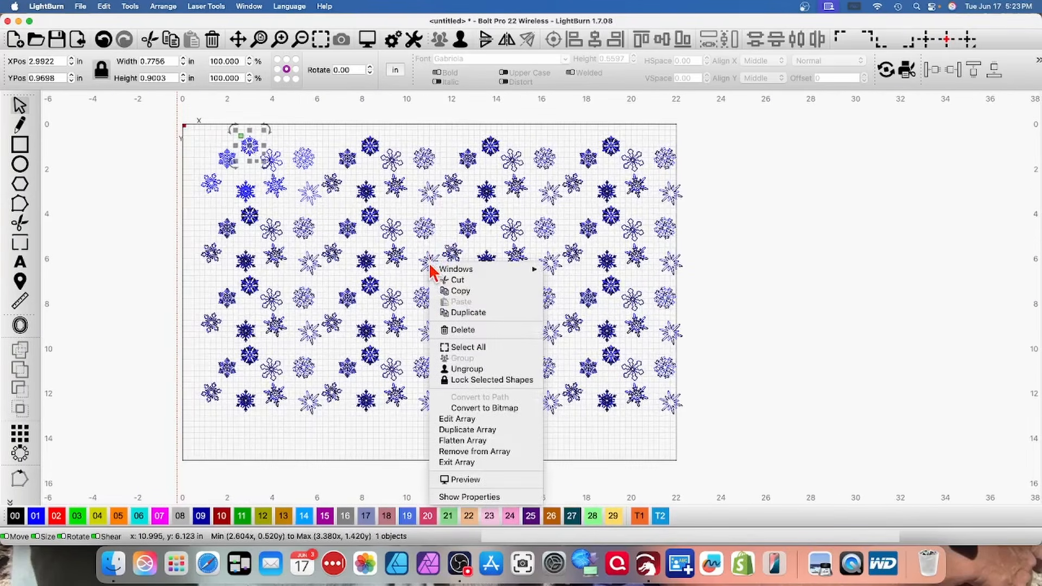
left_click(462, 419)
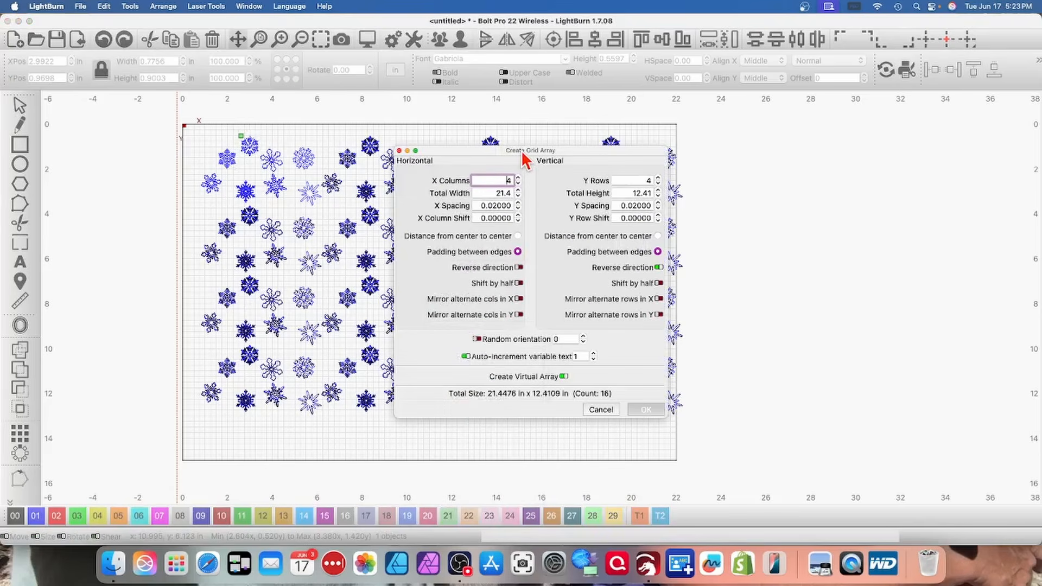
left_click_drag(523, 154, 827, 150)
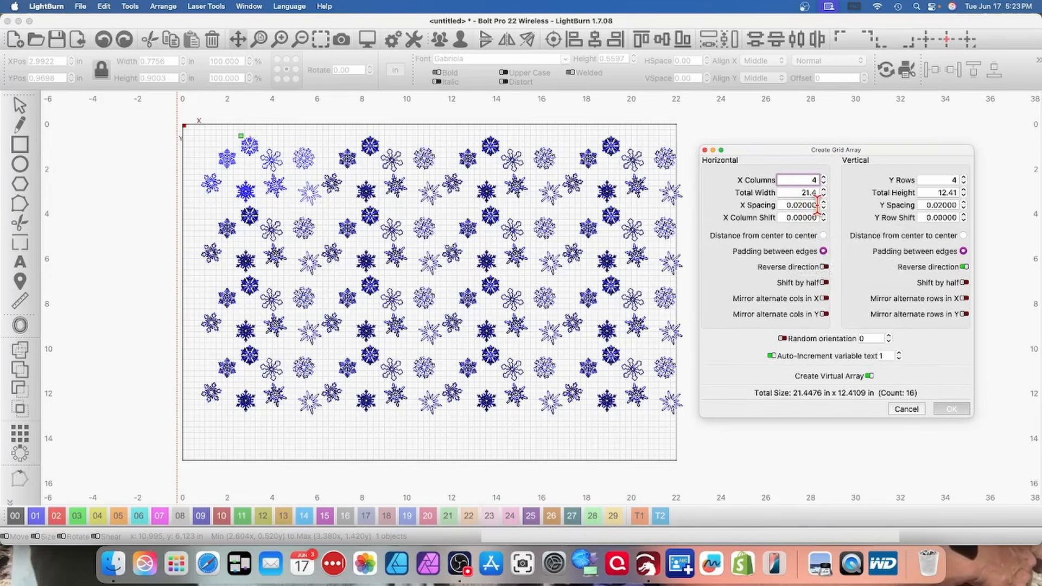
left_click(964, 208)
left_click(963, 208)
left_click(963, 209)
left_click(963, 209)
left_click(963, 208)
left_click(964, 208)
left_click(964, 209)
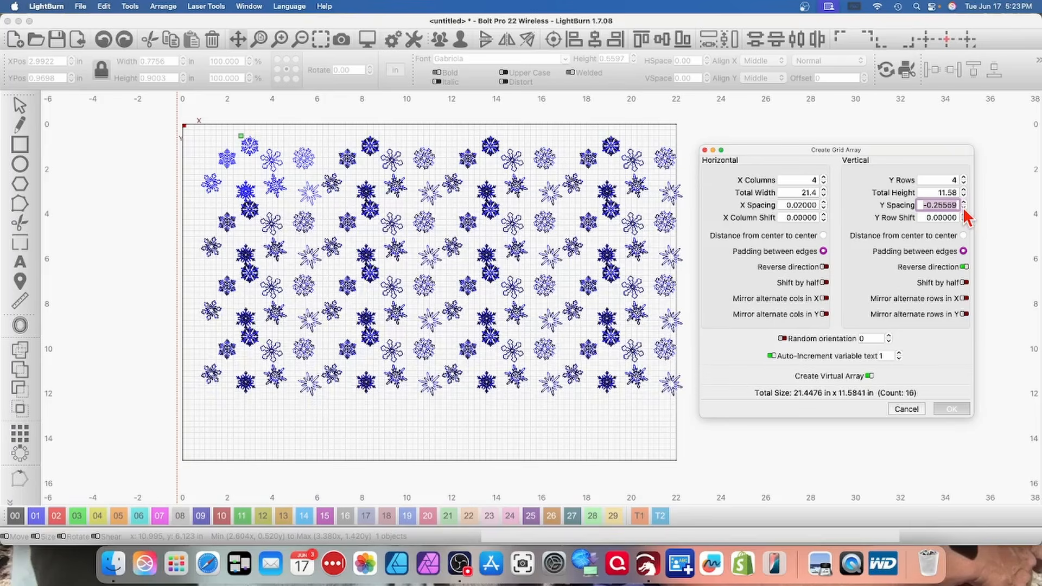
- Reduce the array's X Spacing to -0.25559 in and apply the changes
left_click(823, 208)
left_click(823, 208)
left_click(824, 208)
left_click(824, 208)
left_click(824, 208)
left_click(824, 207)
left_click(824, 208)
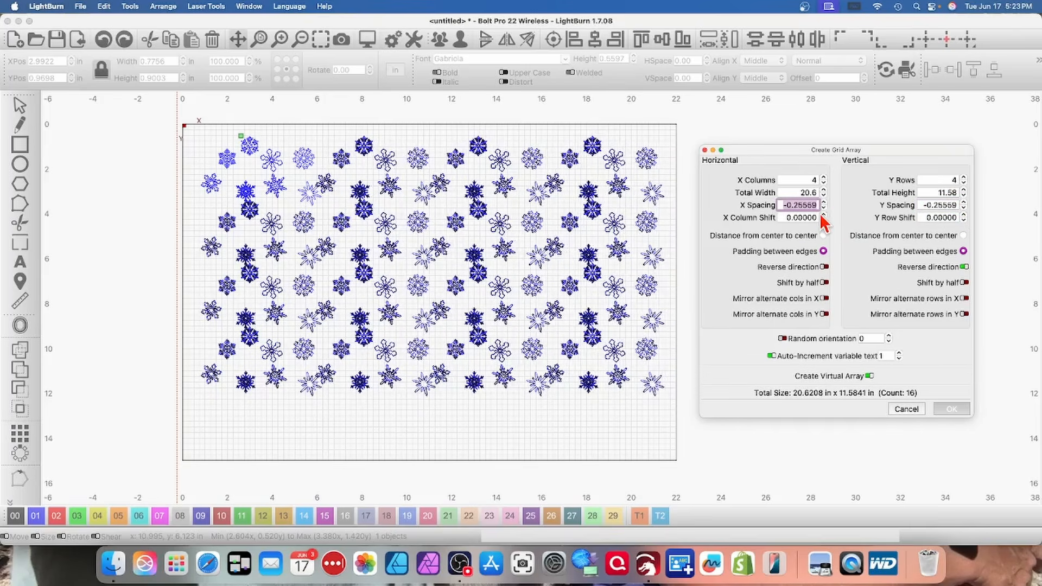
left_click(949, 409)
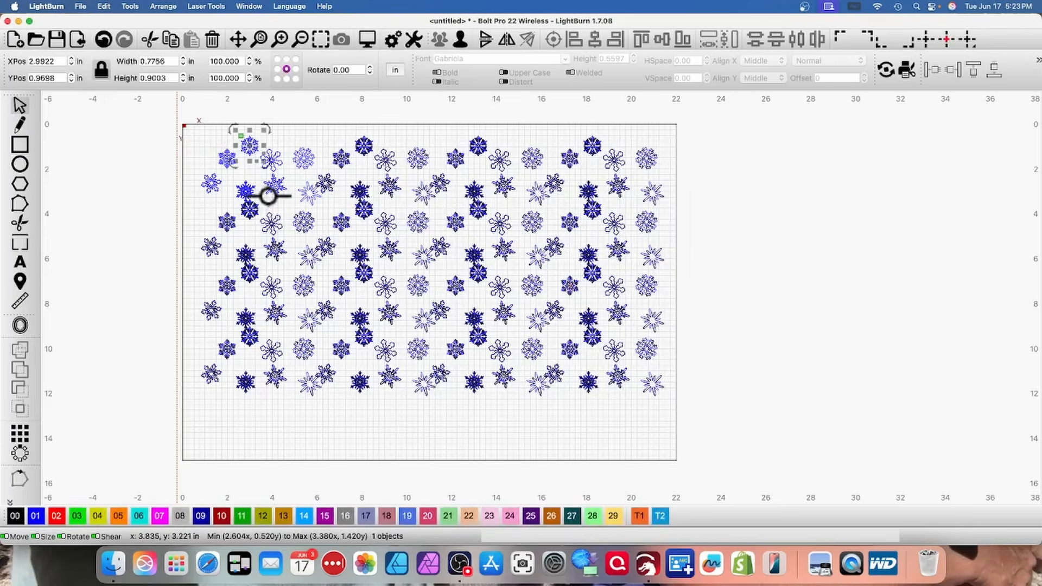
- Move the original starburst snowflake at the end of the second row about 0.2 in left and 0.4 in down
left_click(279, 213)
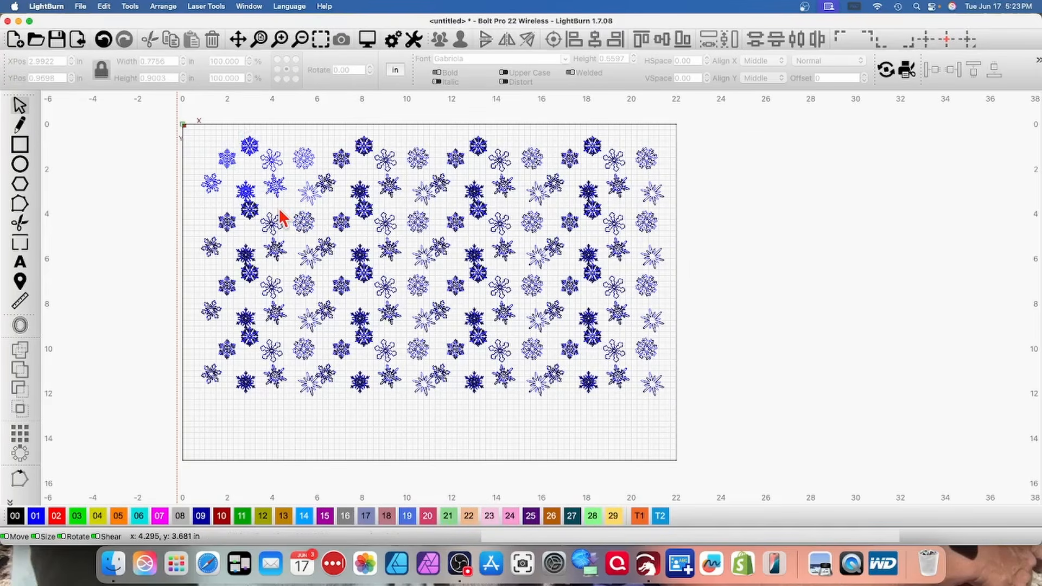
left_click(304, 197)
left_click_drag(308, 195, 302, 209)
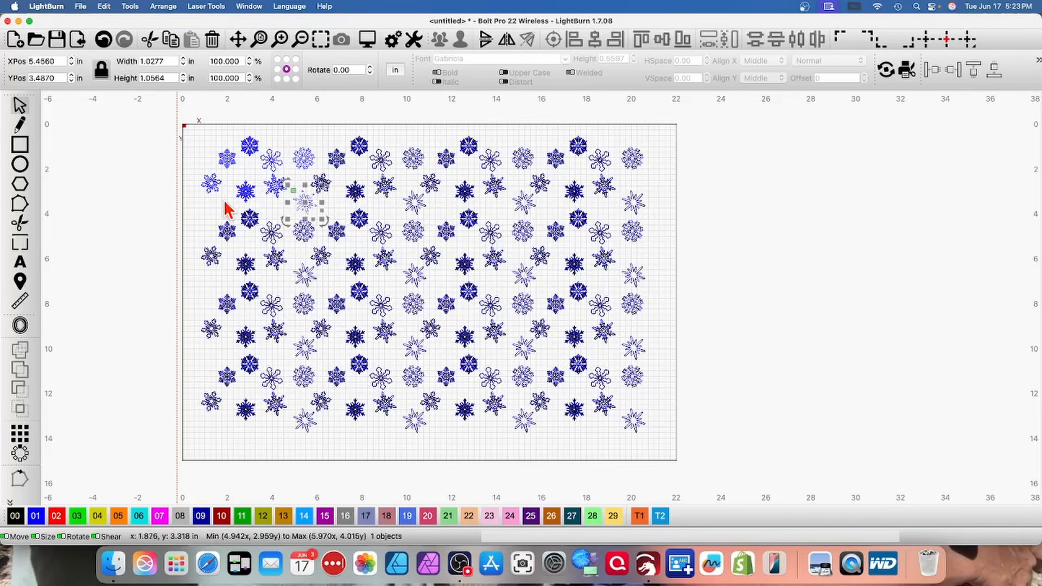
- Shift the original second row's second snowflake slightly up and left, and the top row's first about 0.4 in left and 0.55 in up
left_click(241, 191)
left_click_drag(244, 190, 228, 161)
left_click(227, 159)
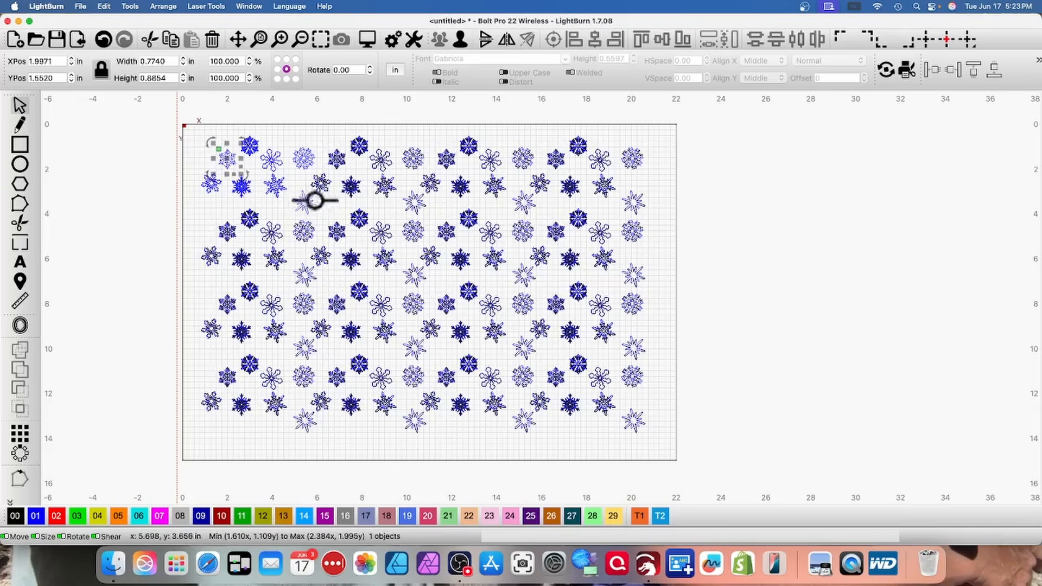
left_click_drag(225, 159, 221, 156)
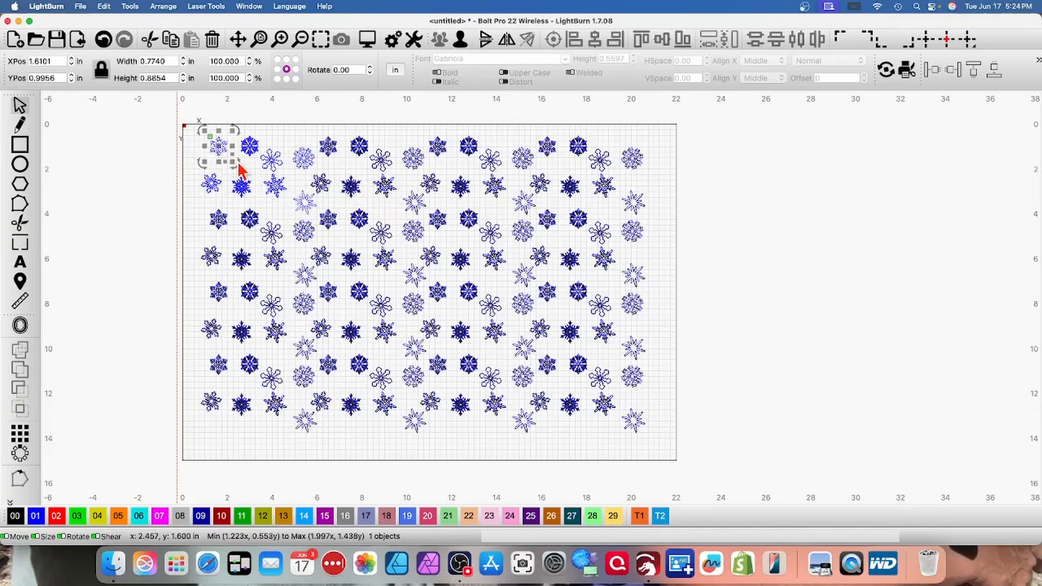
- Enlarge the original starburst snowflake to about 1.07 by 1.11 in
scroll(241, 169, "up", 3)
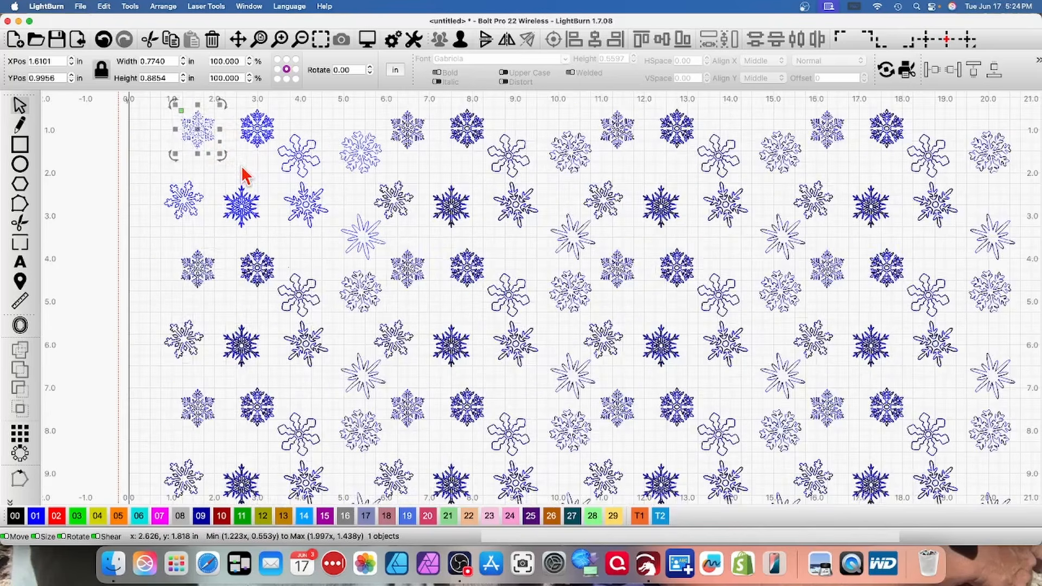
left_click(244, 291)
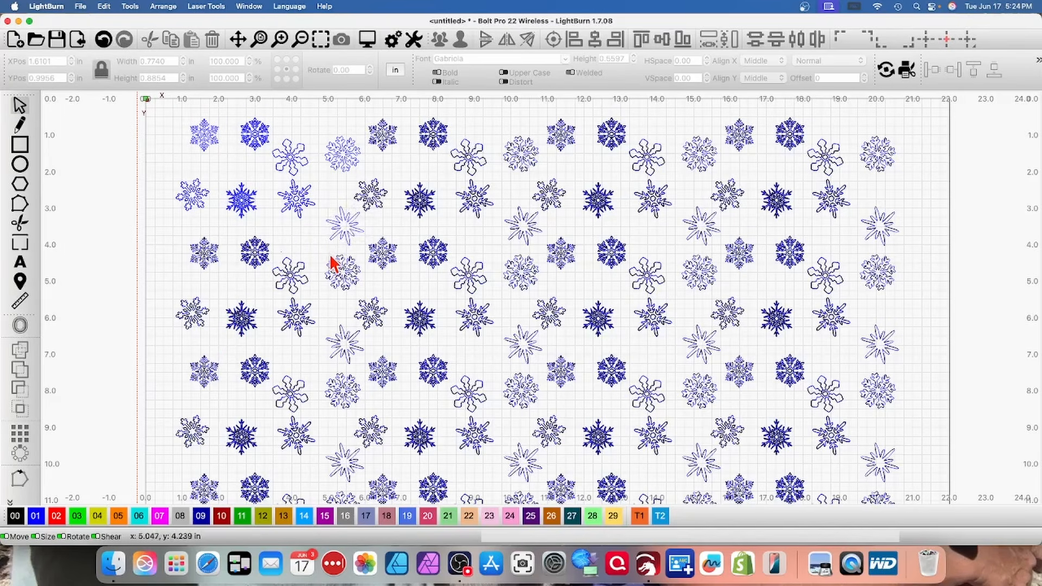
left_click(340, 230)
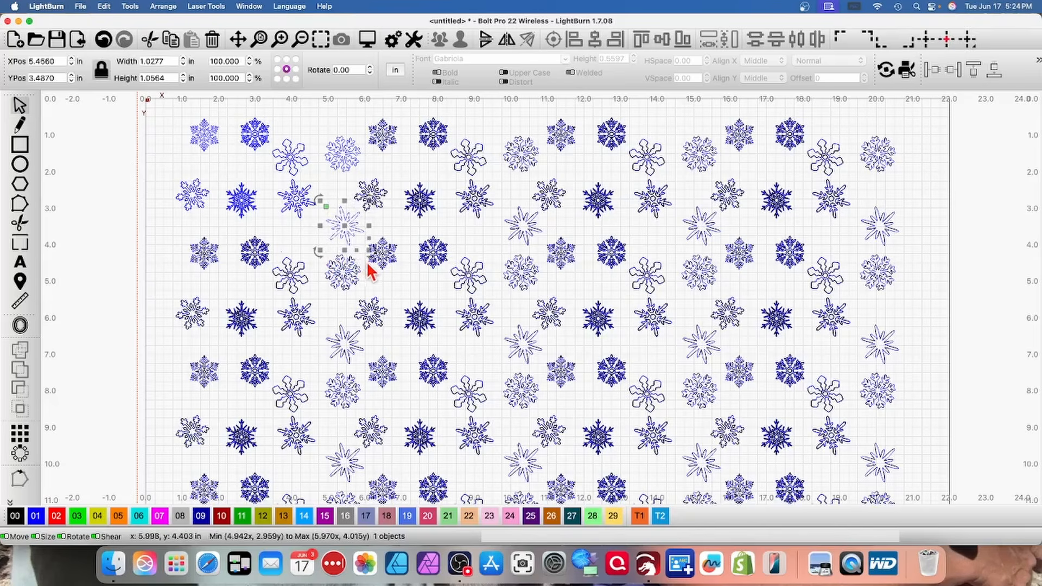
left_click_drag(369, 253, 367, 215)
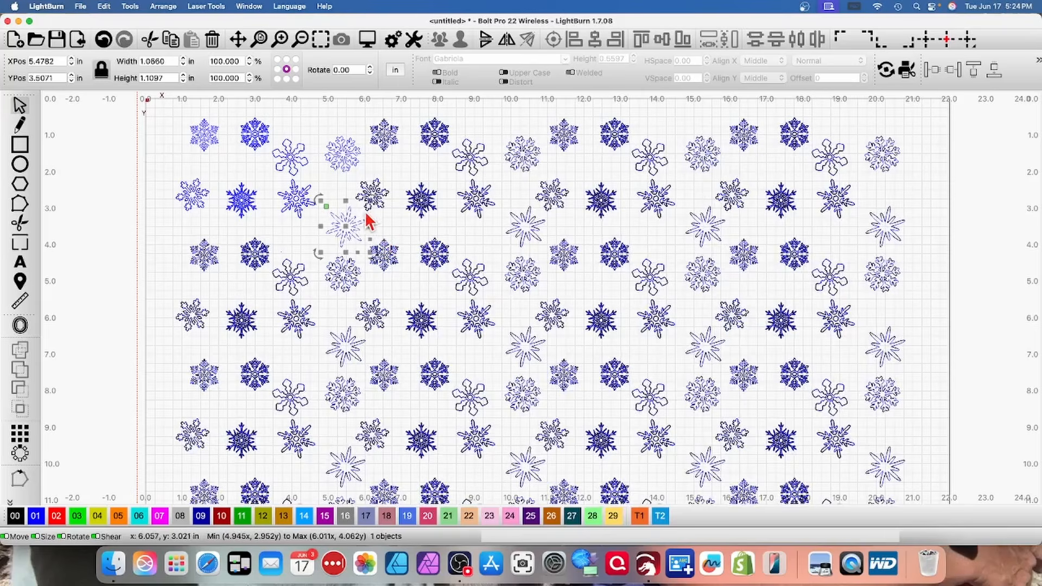
- Move the original second row's third snowflake about 0.1 in left and 0.2 in down, and nudge the top row's third slightly right
left_click(299, 205)
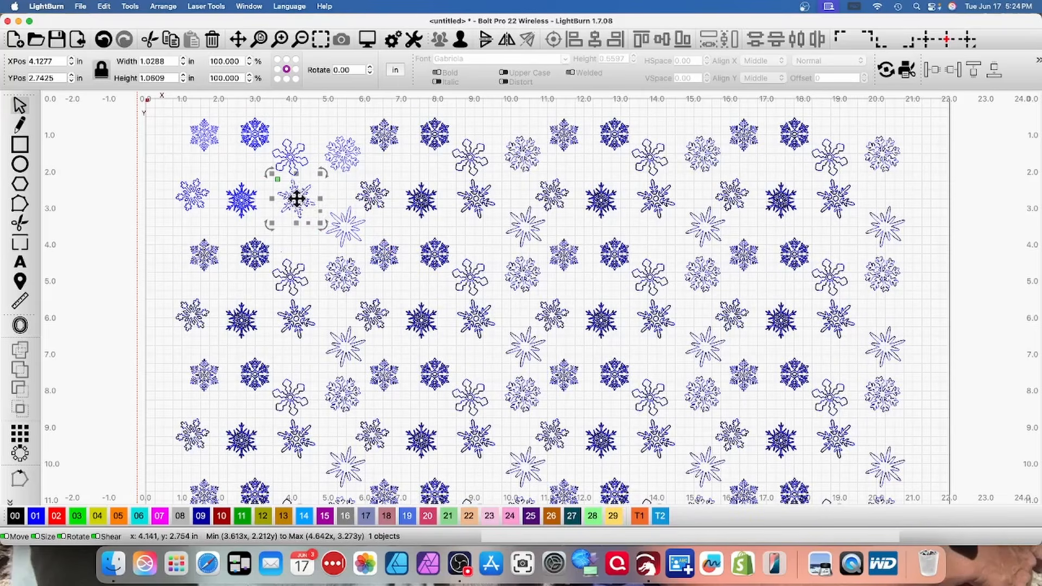
left_click_drag(296, 198, 294, 210)
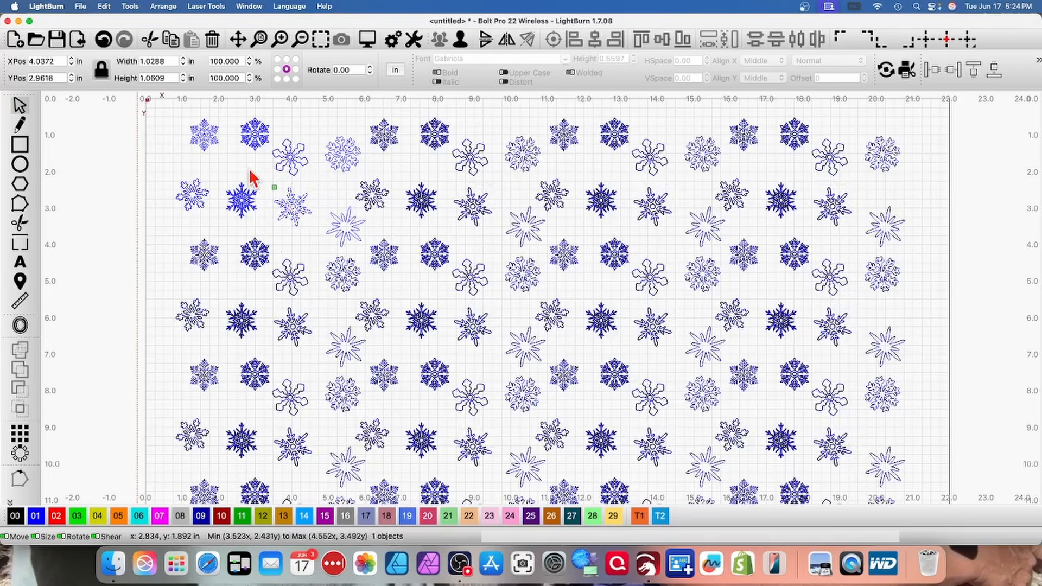
left_click(290, 155)
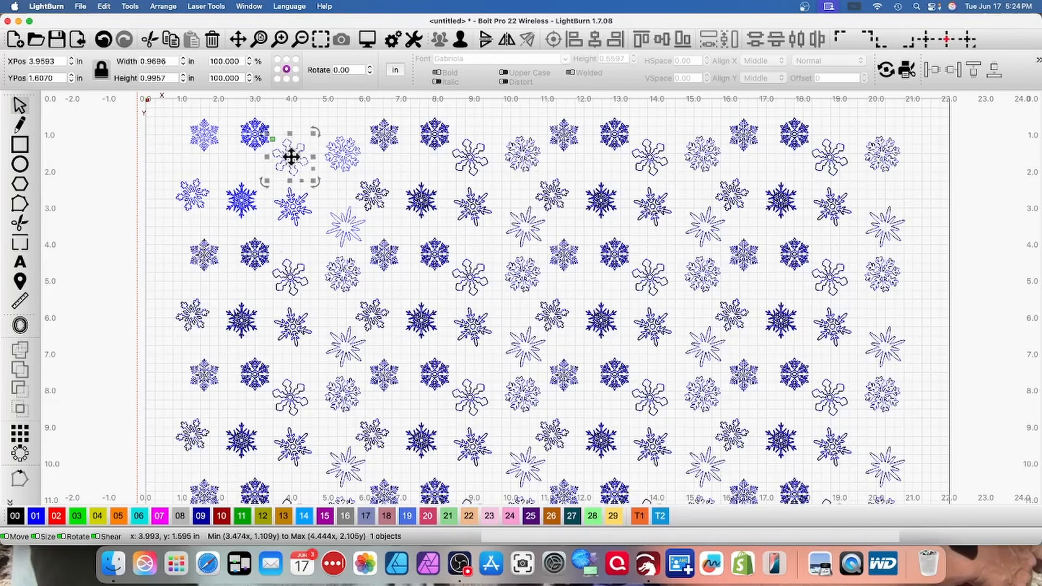
left_click_drag(292, 157, 293, 161)
scroll(504, 280, "down", 3)
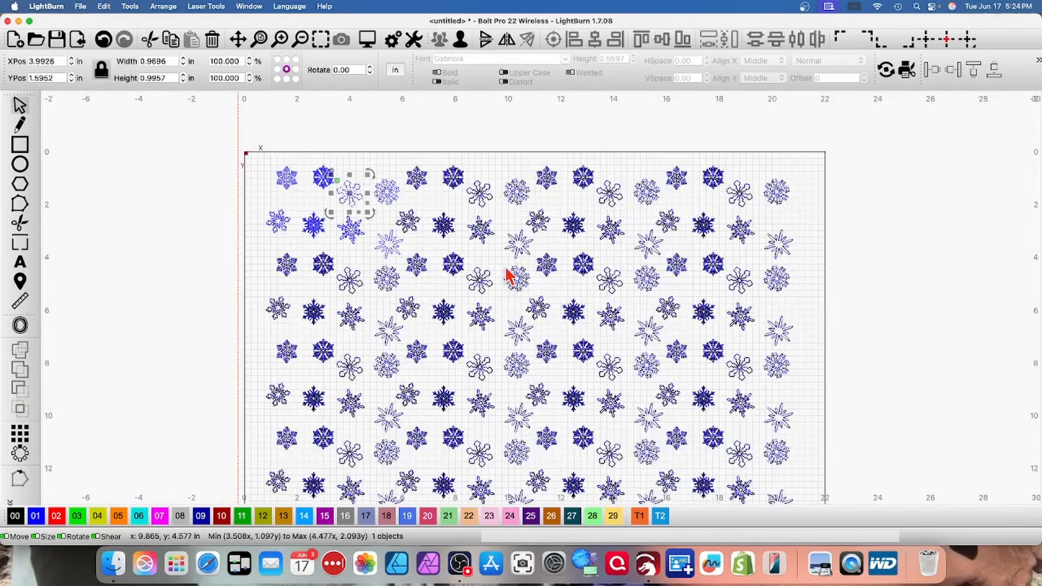
scroll(504, 279, "down", 3)
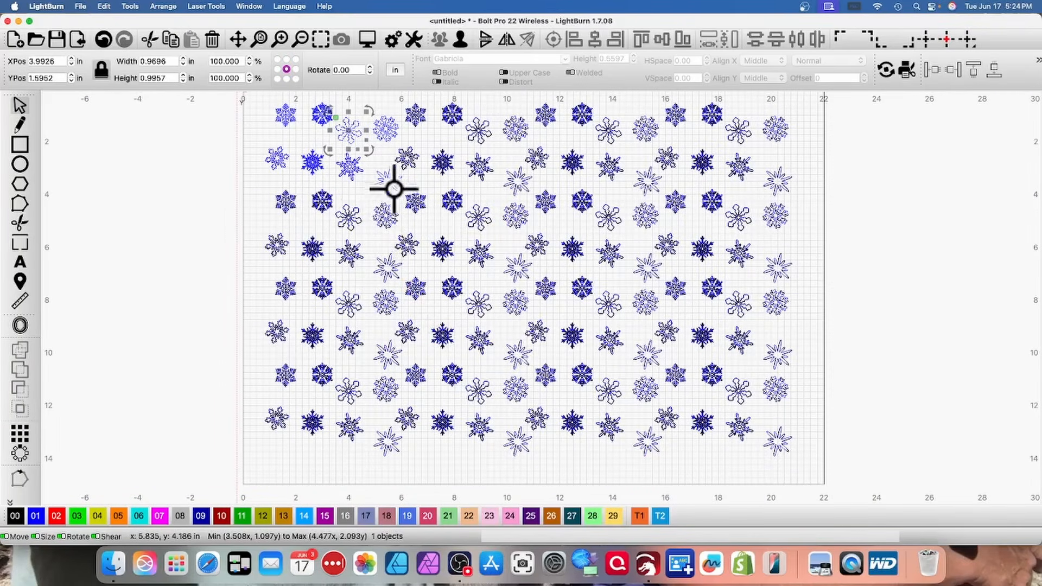
scroll(385, 191, "up", 3)
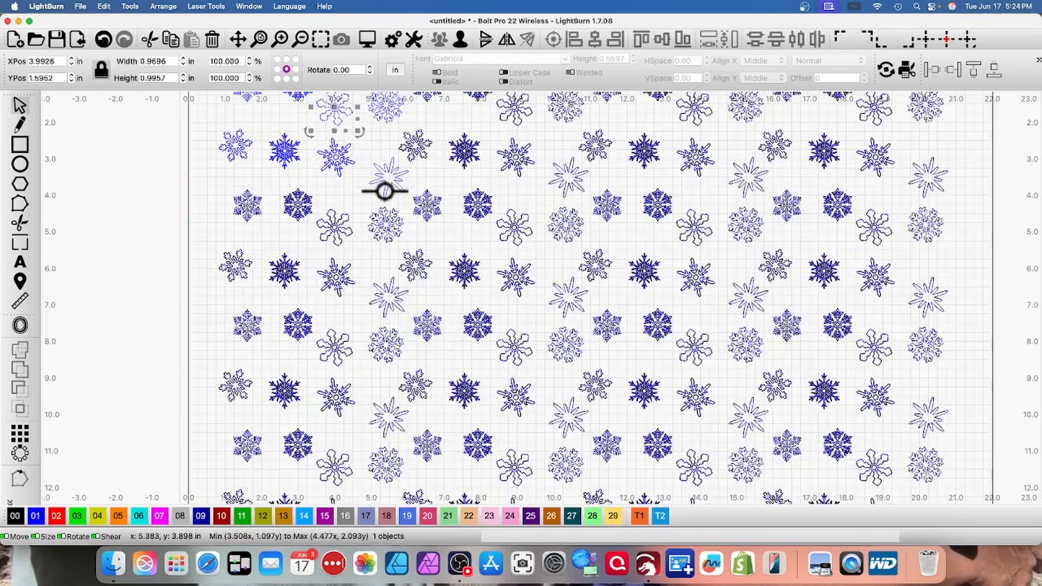
scroll(385, 191, "down", 3)
left_click_drag(385, 192, 363, 214)
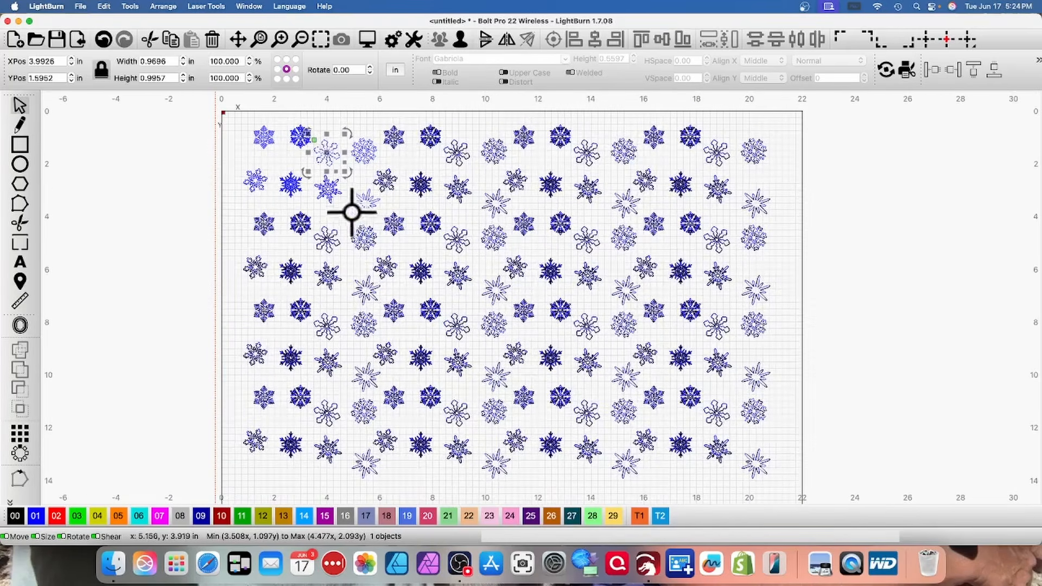
left_click(279, 164)
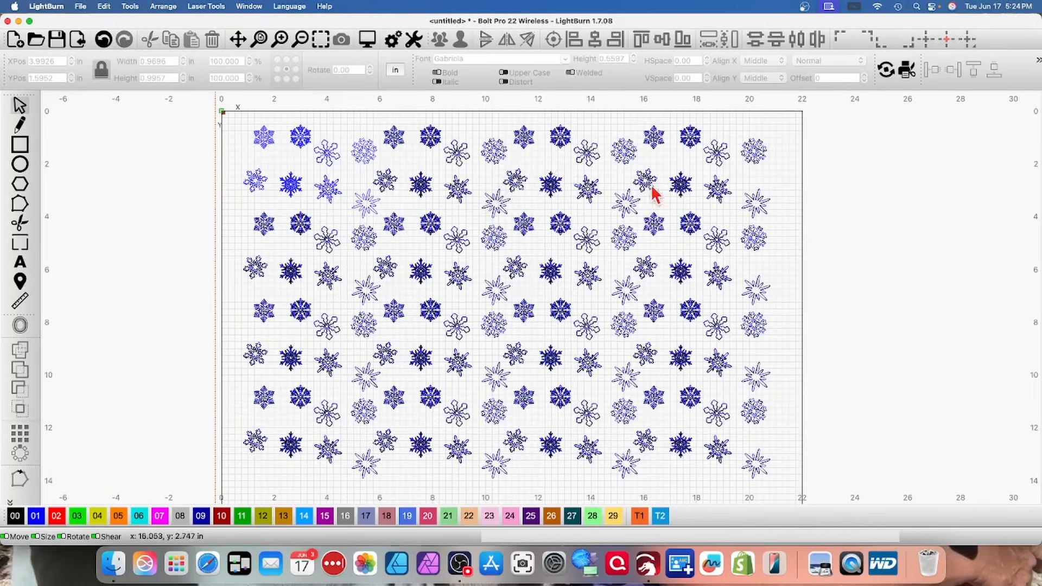
- Draw a circle about 0.34 in wide in the gap below and between the first two snowflakes of the original top row
scroll(263, 163, "up", 4)
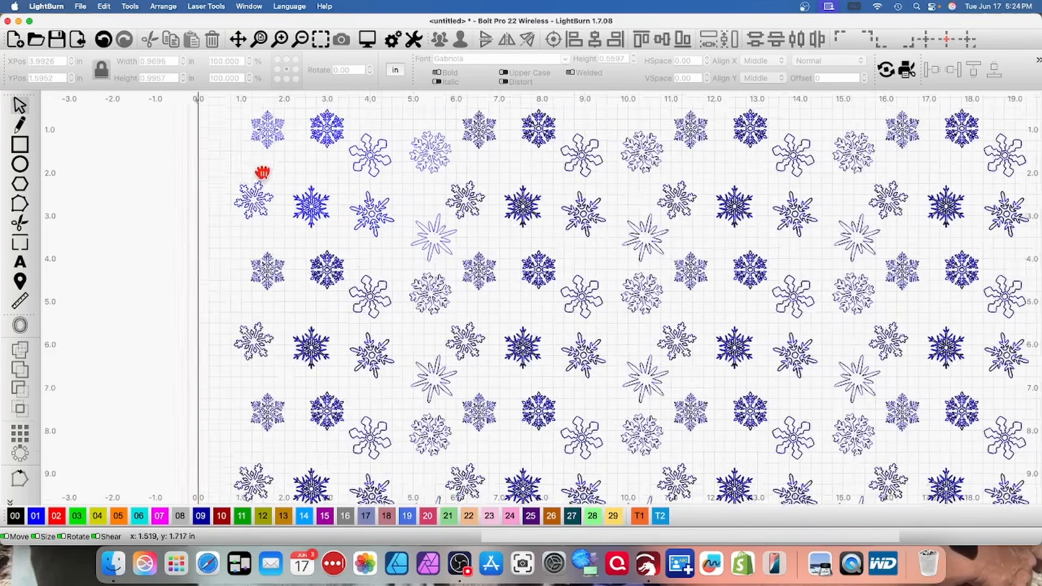
left_click(20, 165)
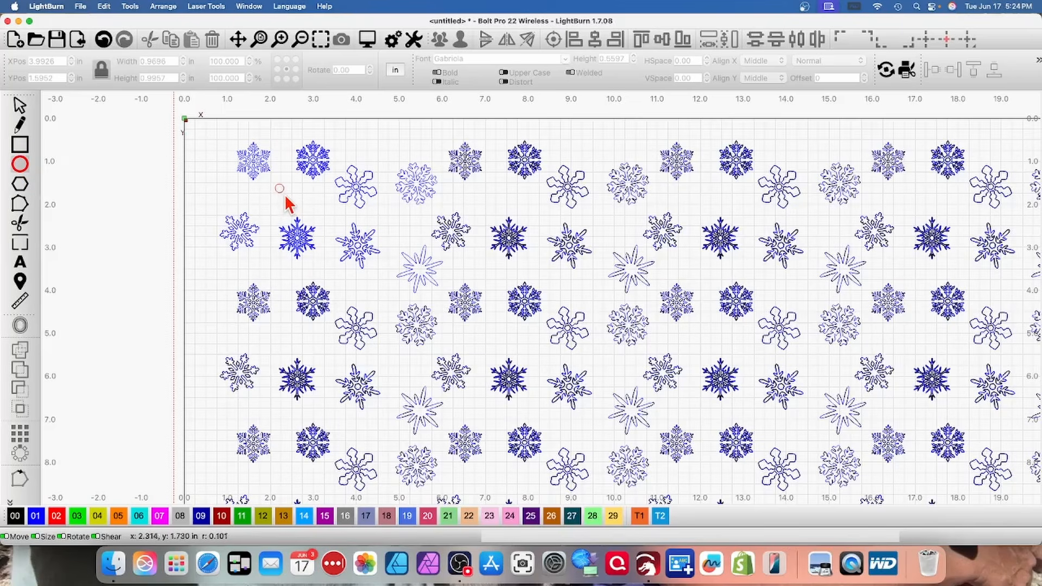
left_click_drag(290, 201, 291, 202)
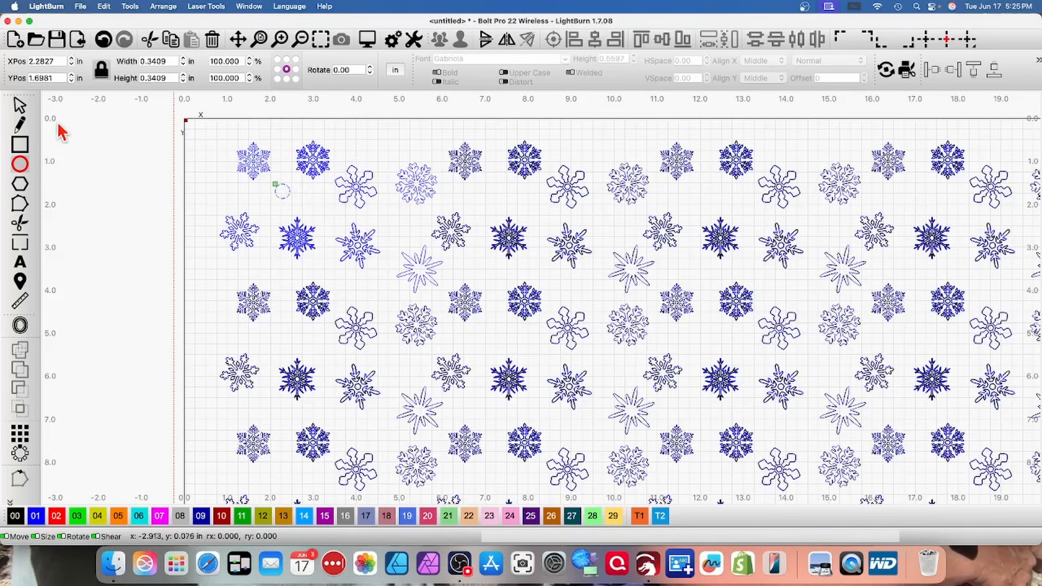
- Select the small circle together with the top row's second original snowflake and add the circle to the virtual array
left_click(20, 105)
left_click(283, 191)
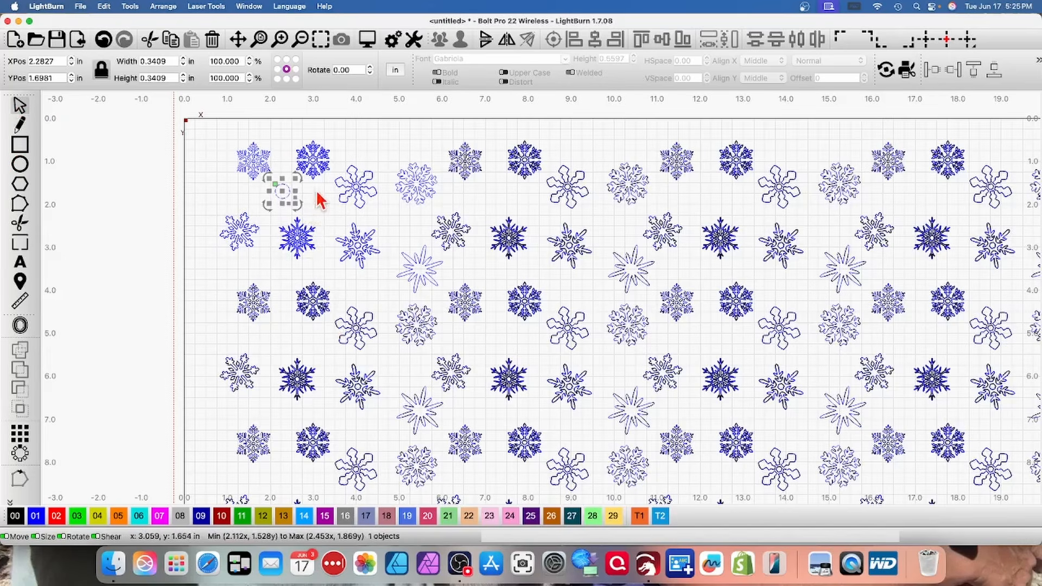
left_click(312, 173, "shift")
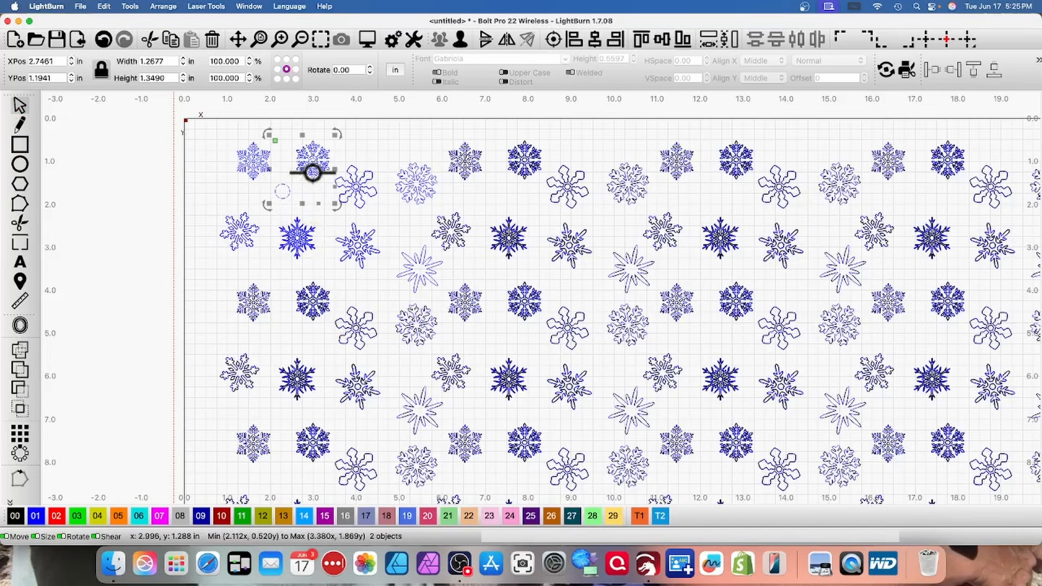
right_click(313, 178)
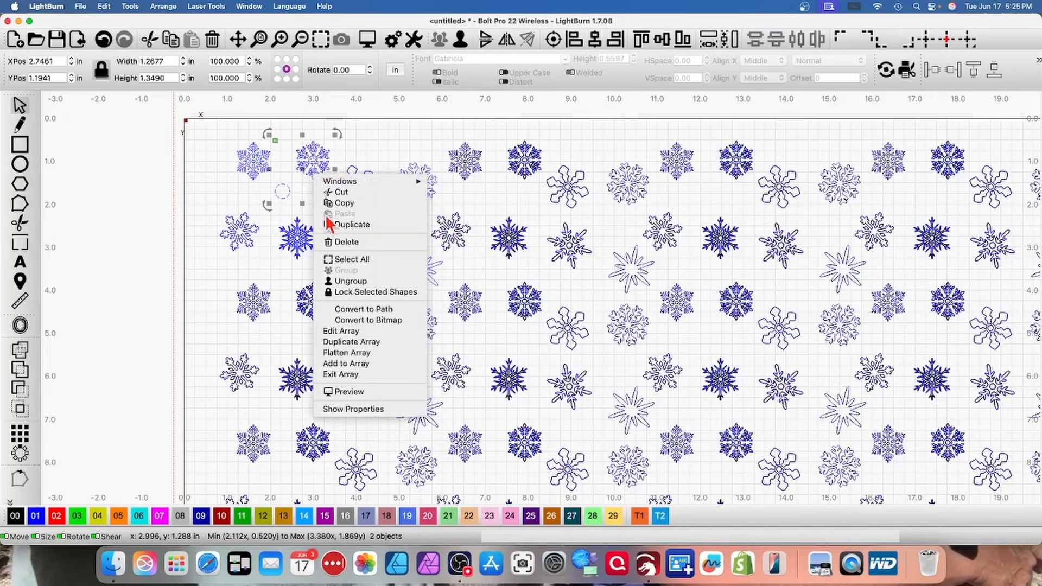
left_click(347, 365)
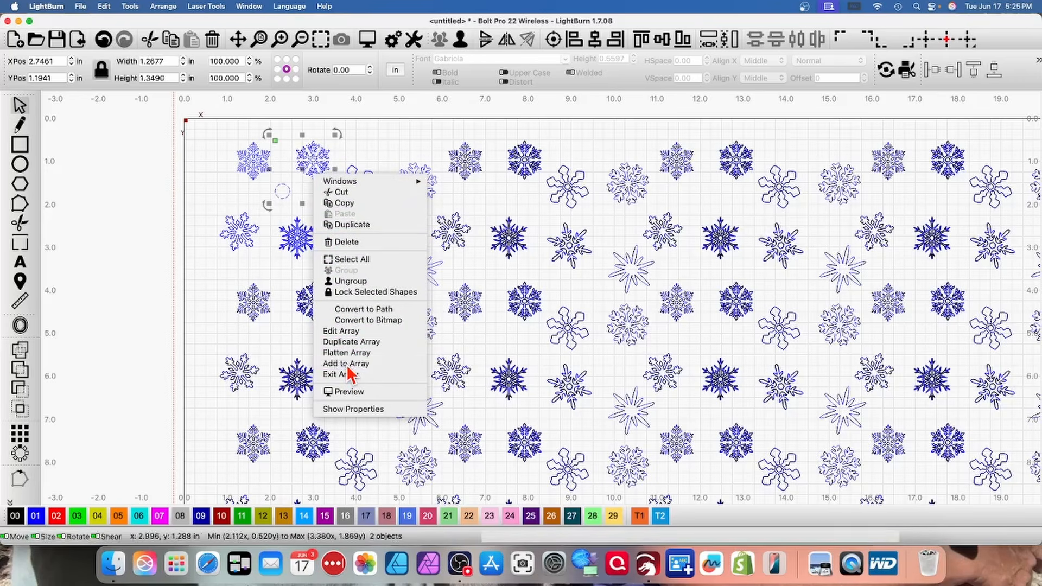
- Move only the original circle about 0.16 in left and 0.16 in down
left_click(259, 207)
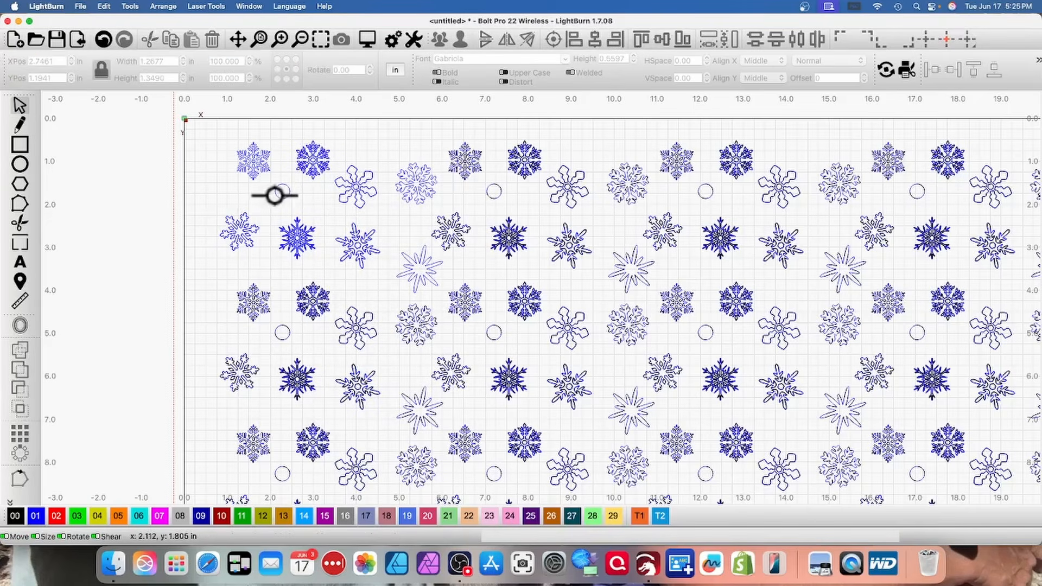
left_click(276, 195)
left_click_drag(283, 191, 276, 198)
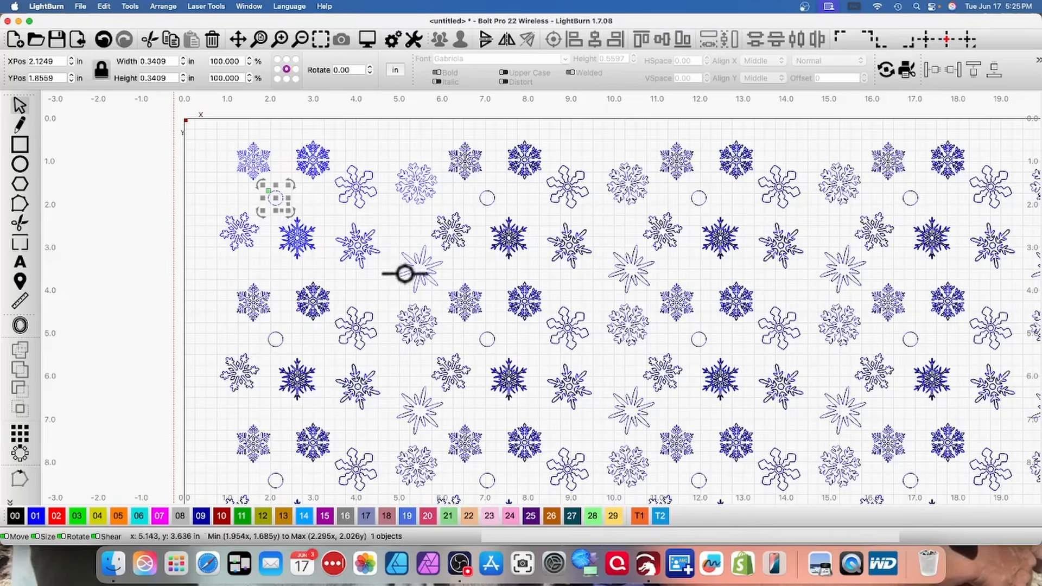
- Draw an ellipse about 0.18 in wide and 0.47 in high, and place it just below the original top row's second snowflake
left_click_drag(400, 271, 382, 256)
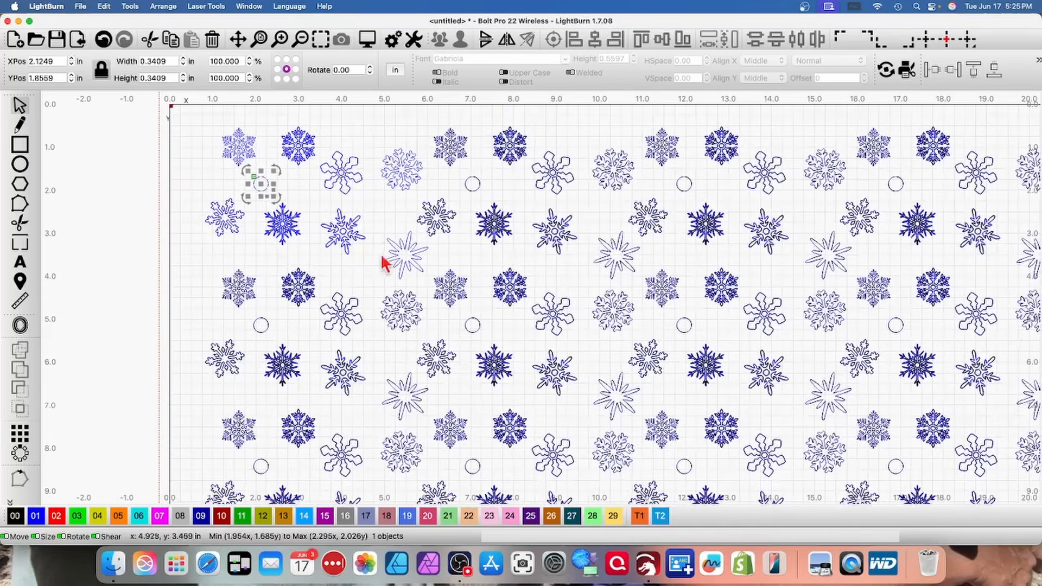
left_click(18, 167)
left_click_drag(188, 174, 193, 192)
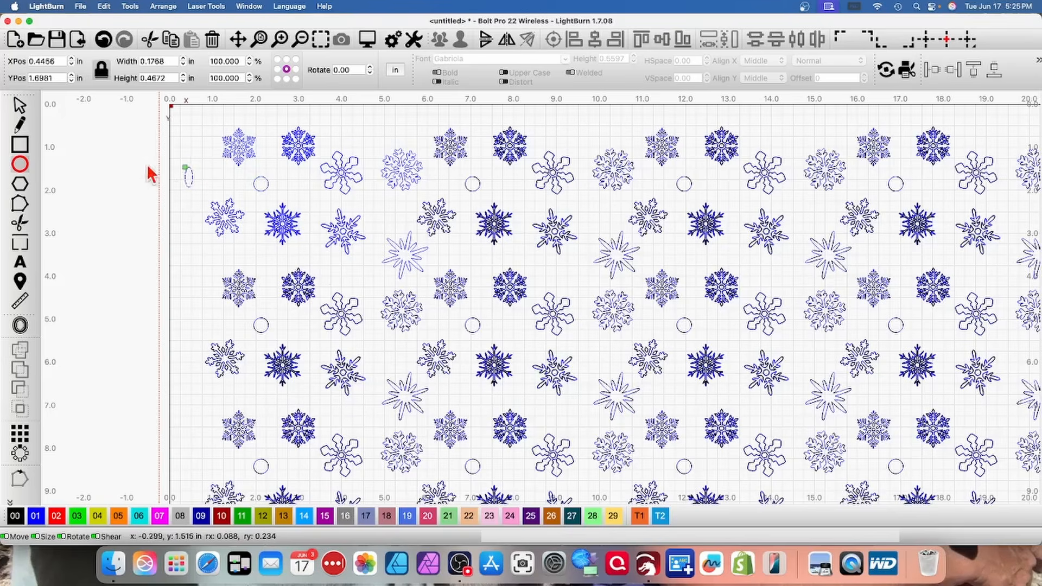
left_click(19, 105)
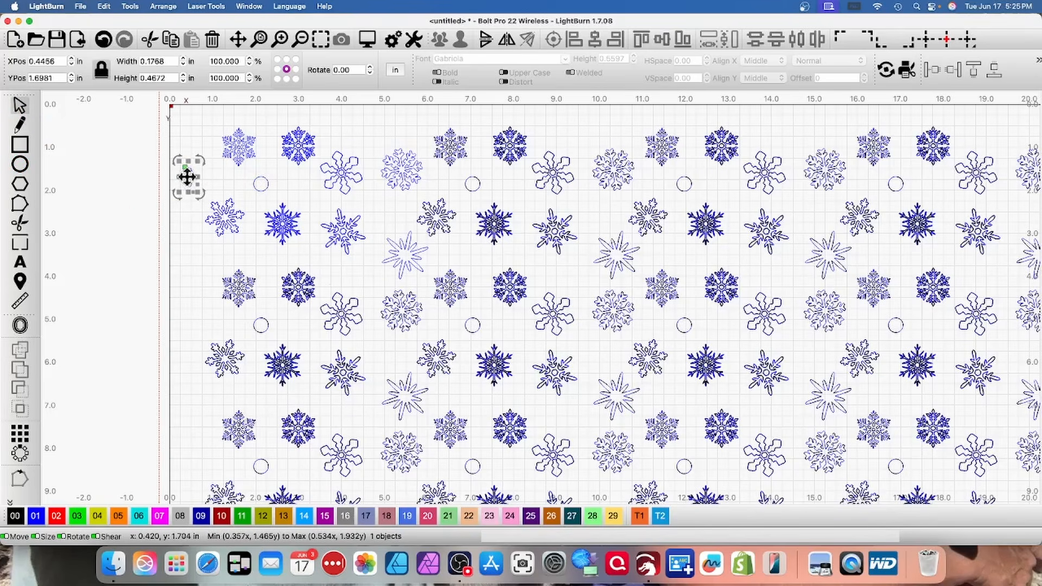
mouse_move(187, 177)
left_mouse_down()
mouse_move(256, 204)
mouse_move(290, 197)
mouse_move(309, 205)
mouse_move(304, 191)
left_mouse_up()
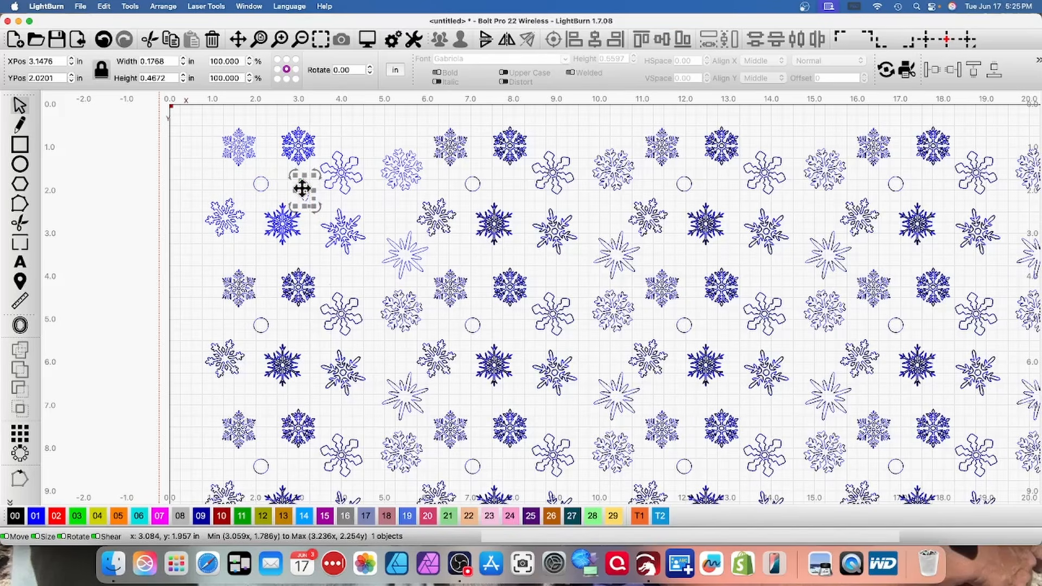
- Add the ellipse to the virtual array by way of the top row's second original snowflake, and nudge the original ellipse slightly left and down
left_click(290, 152, "shift")
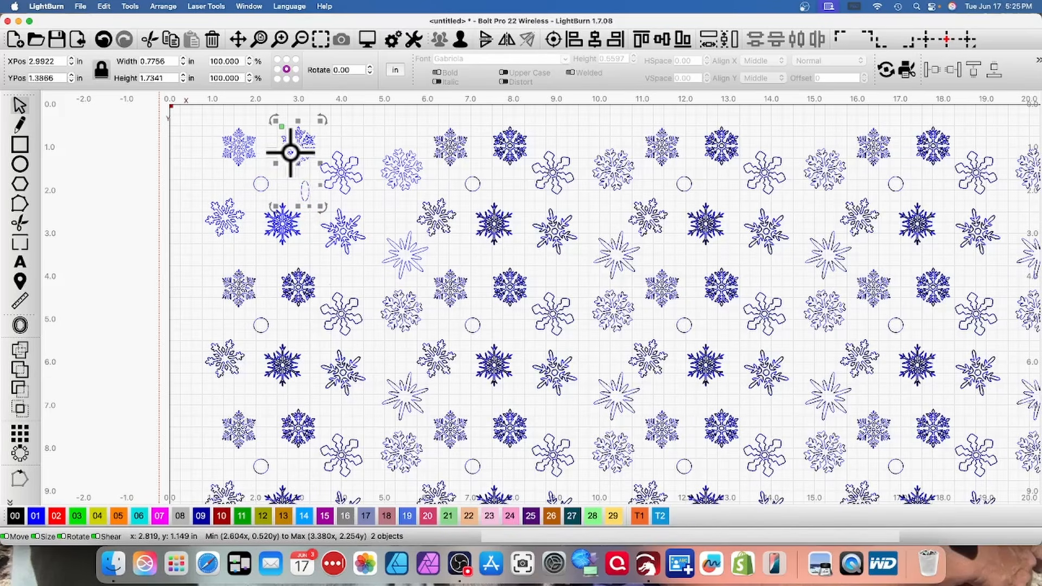
right_click(290, 153)
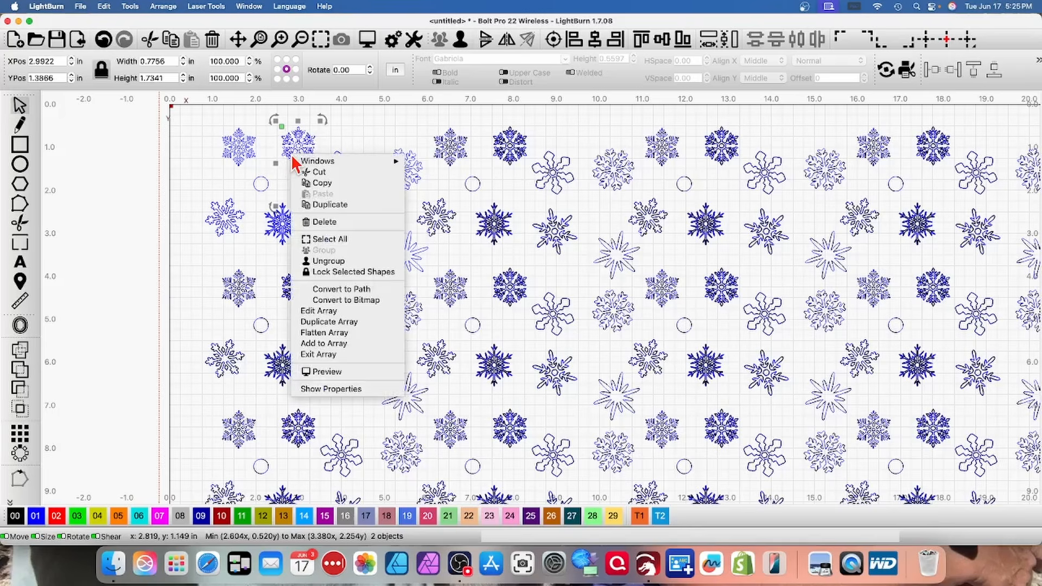
left_click(314, 347)
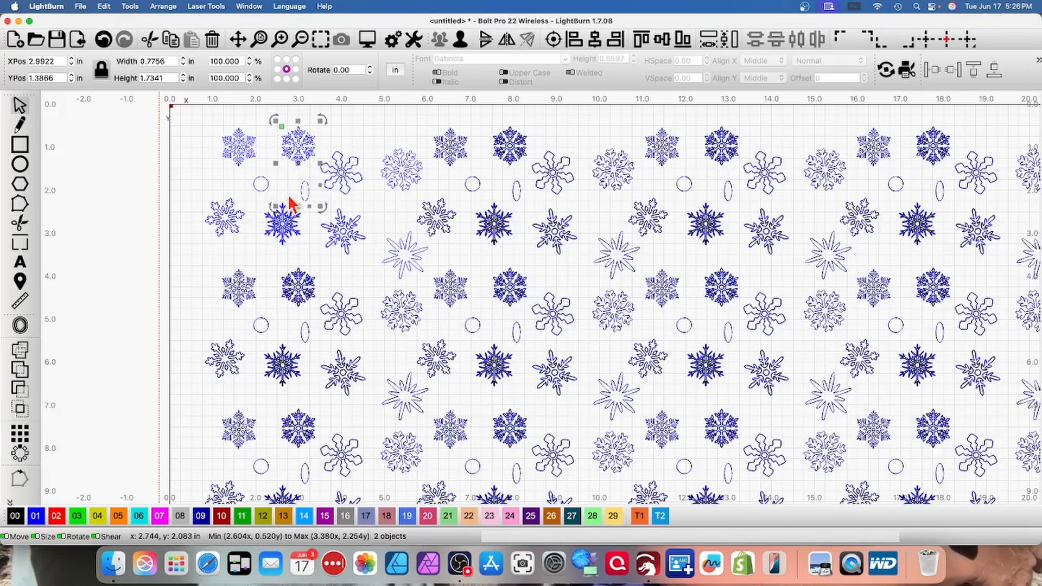
left_click(307, 193)
mouse_move(310, 192)
left_mouse_down()
mouse_move(299, 201)
mouse_move(298, 187)
mouse_move(307, 201)
left_mouse_up()
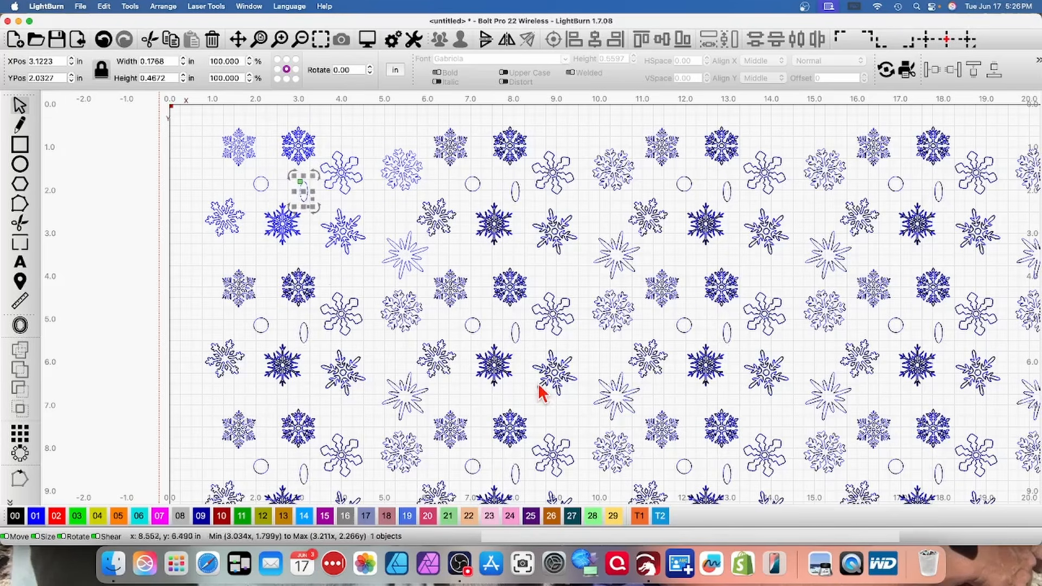
- Draw a thin vertical ellipse about 0.07 in wide and 0.52 in high below the original second row's third snowflake
scroll(543, 390, "up", 2)
scroll(543, 390, "down", 5)
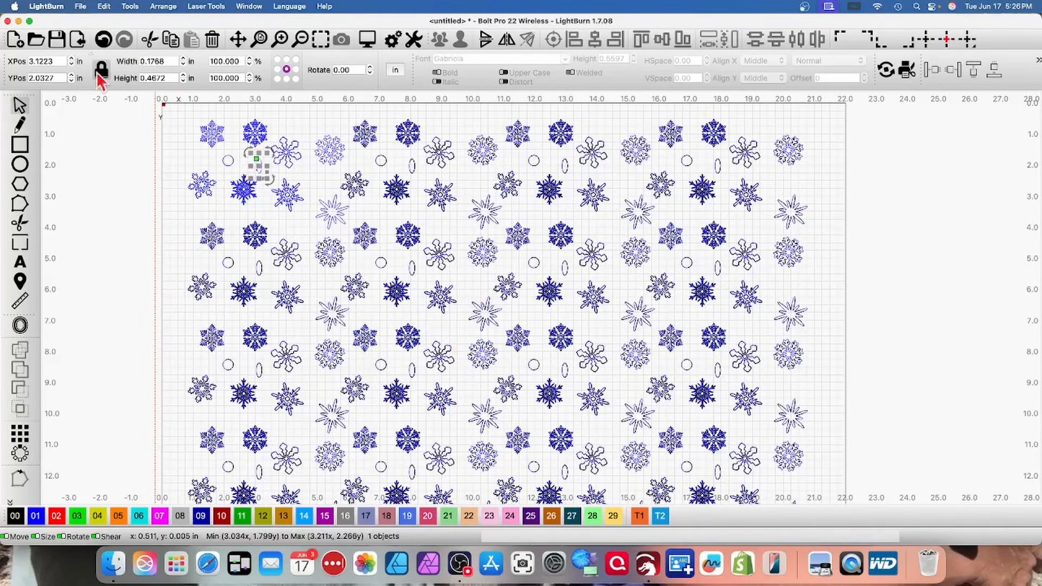
mouse_move(223, 193)
left_mouse_down()
mouse_move(241, 201)
mouse_move(251, 187)
mouse_move(232, 183)
left_mouse_up()
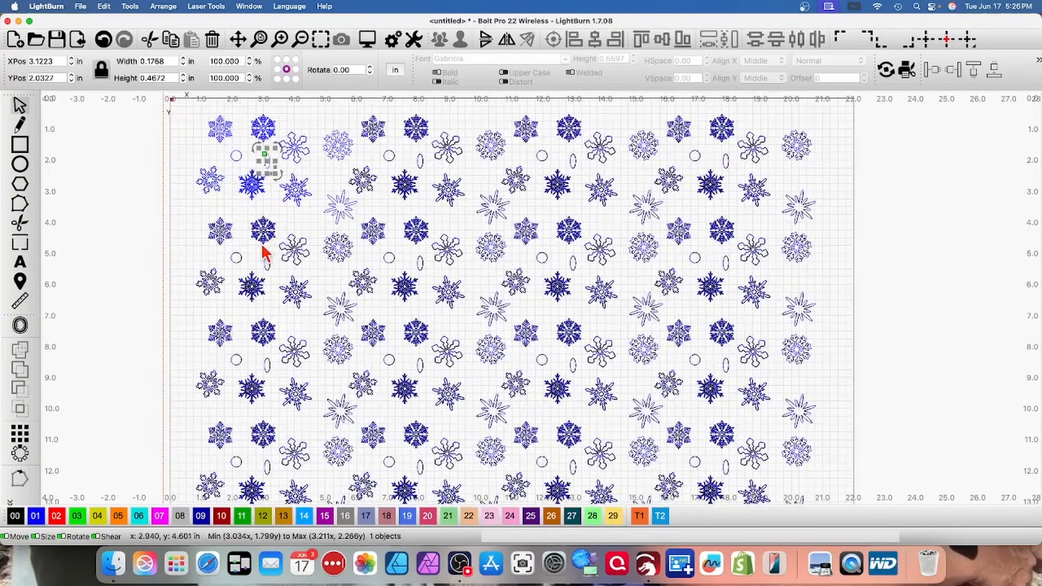
left_click(20, 167)
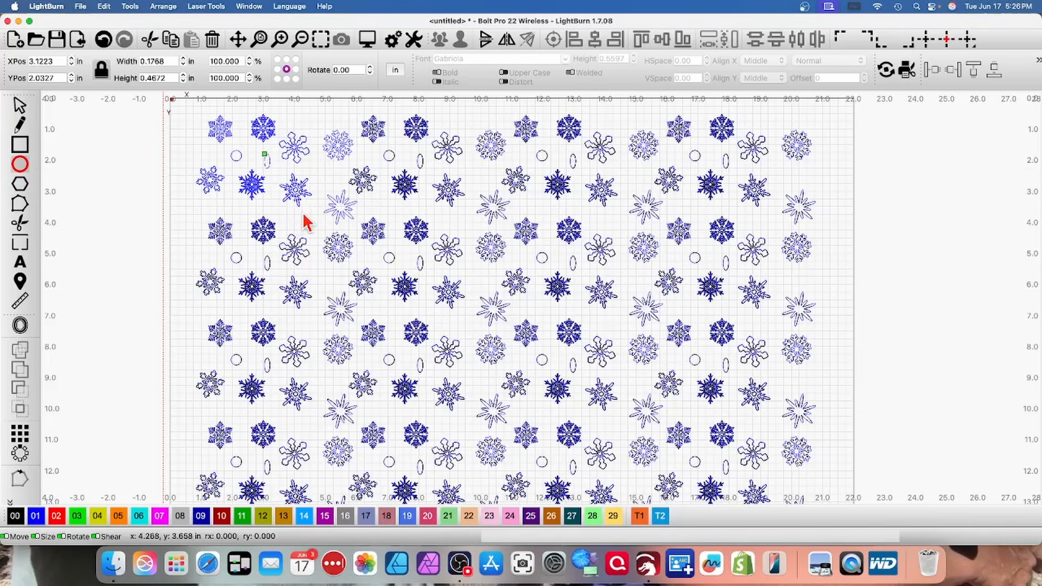
left_click_drag(310, 226, 308, 230)
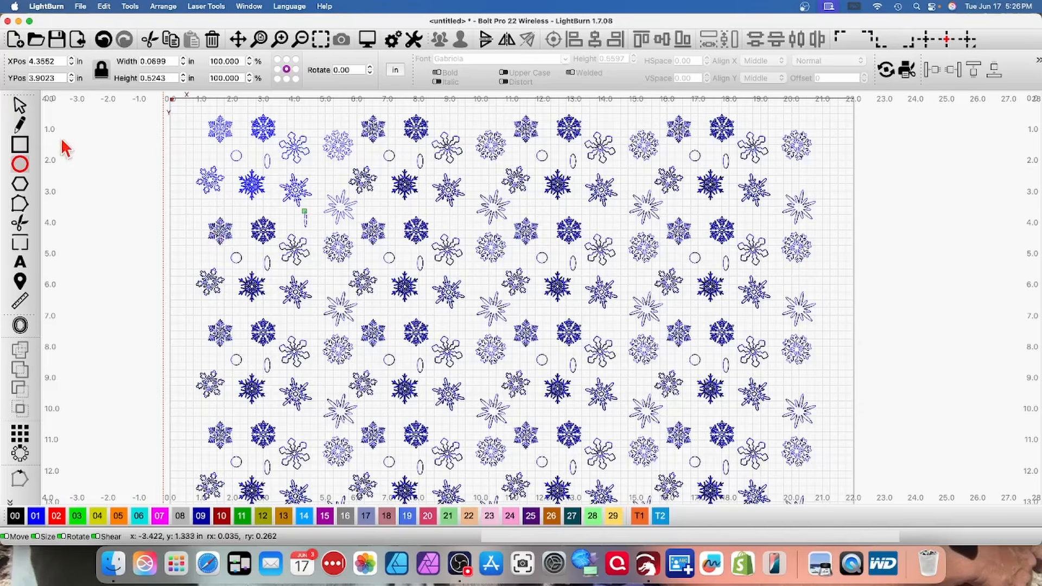
left_click(20, 106)
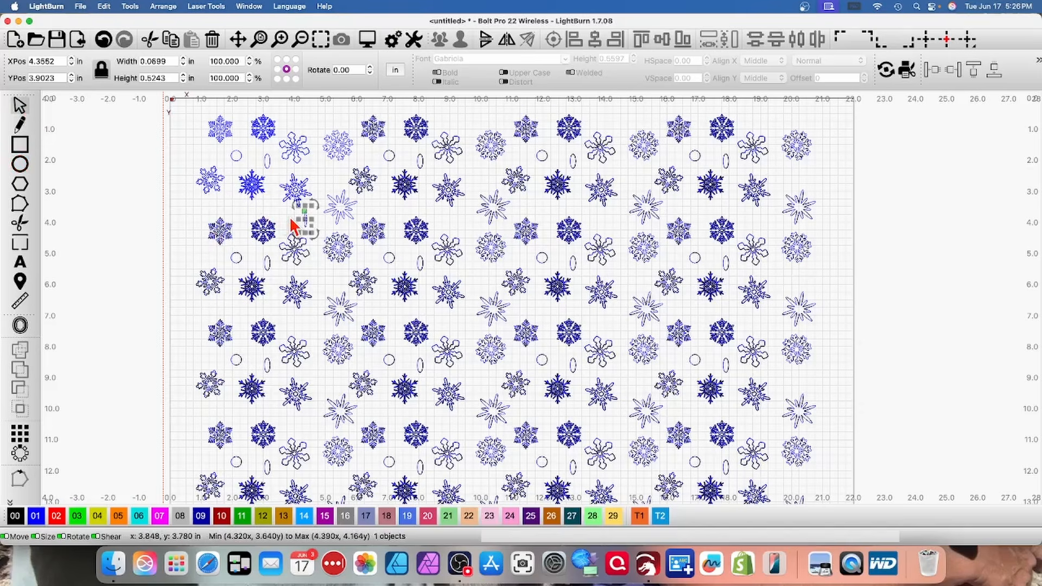
- Add the thin ellipse to the array with the second row's third original snowflake, and move the original ellipse about 0.05 in left and down
left_click(295, 186, "shift")
right_click(298, 190)
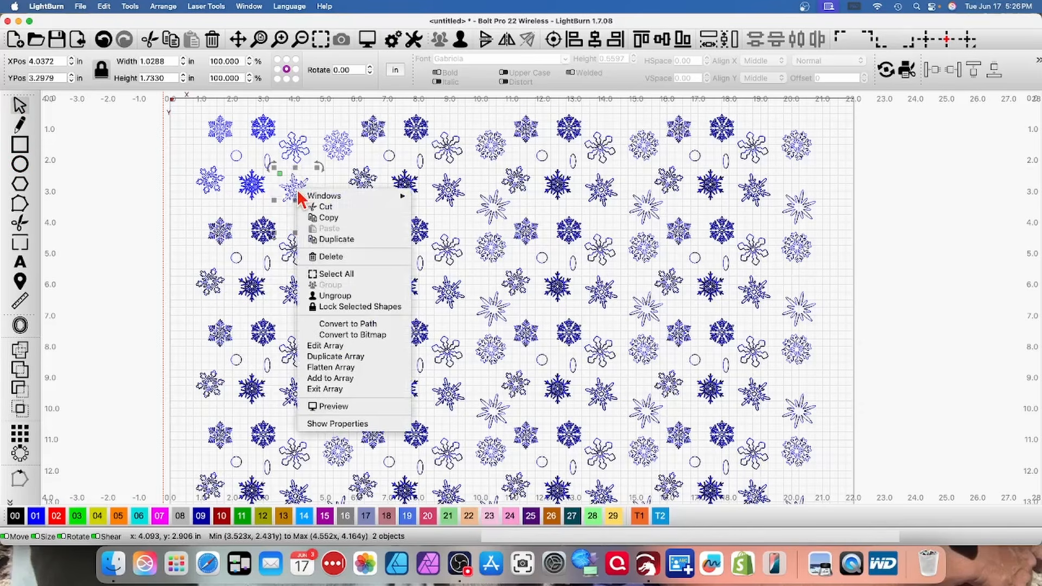
left_click(330, 378)
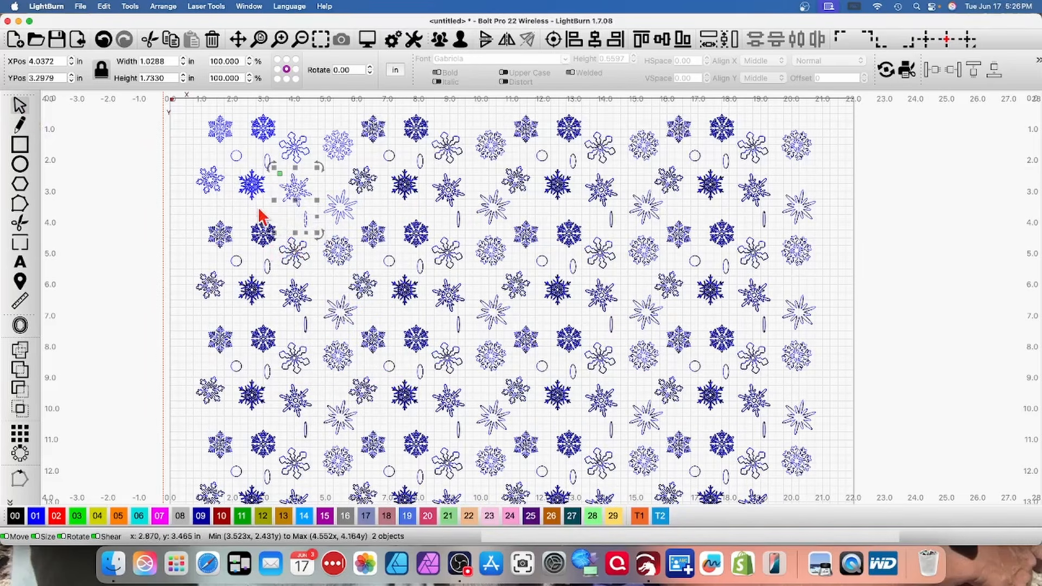
left_click(305, 221)
mouse_move(305, 221)
left_mouse_down()
mouse_move(221, 204)
mouse_move(256, 221)
mouse_move(305, 223)
left_mouse_up()
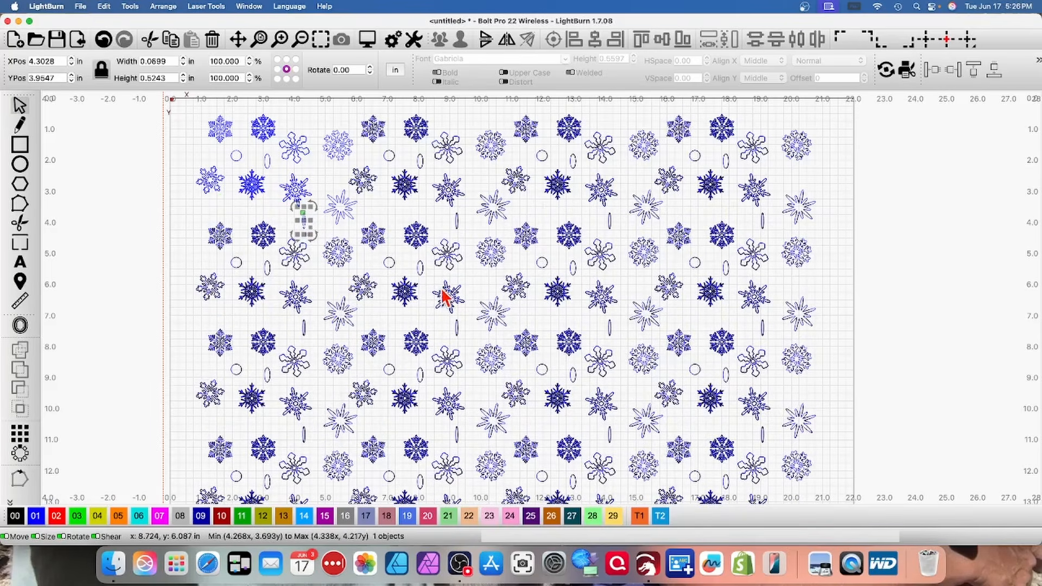
scroll(438, 286, "up", 2)
scroll(438, 286, "down", 5)
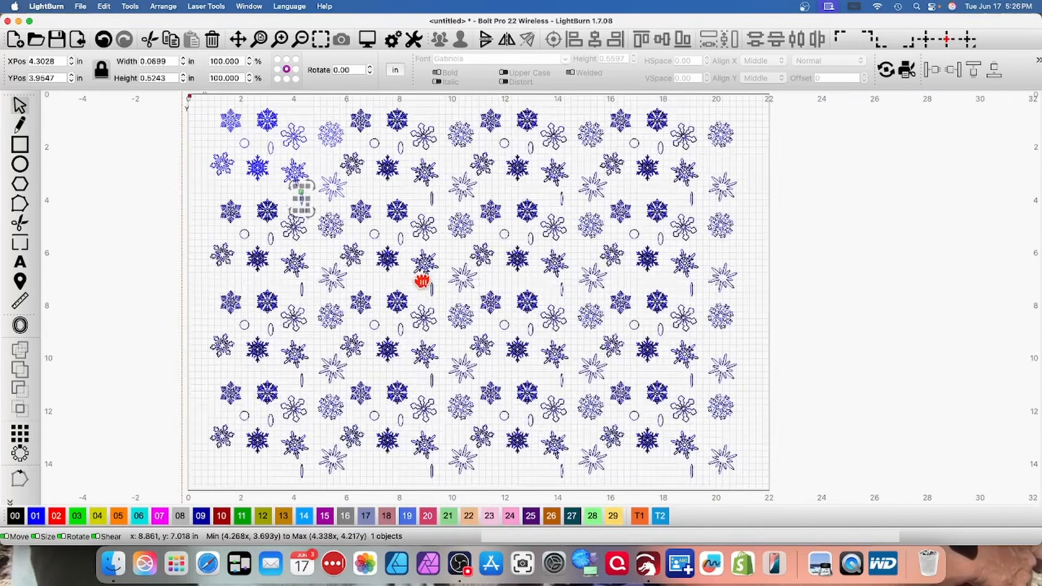